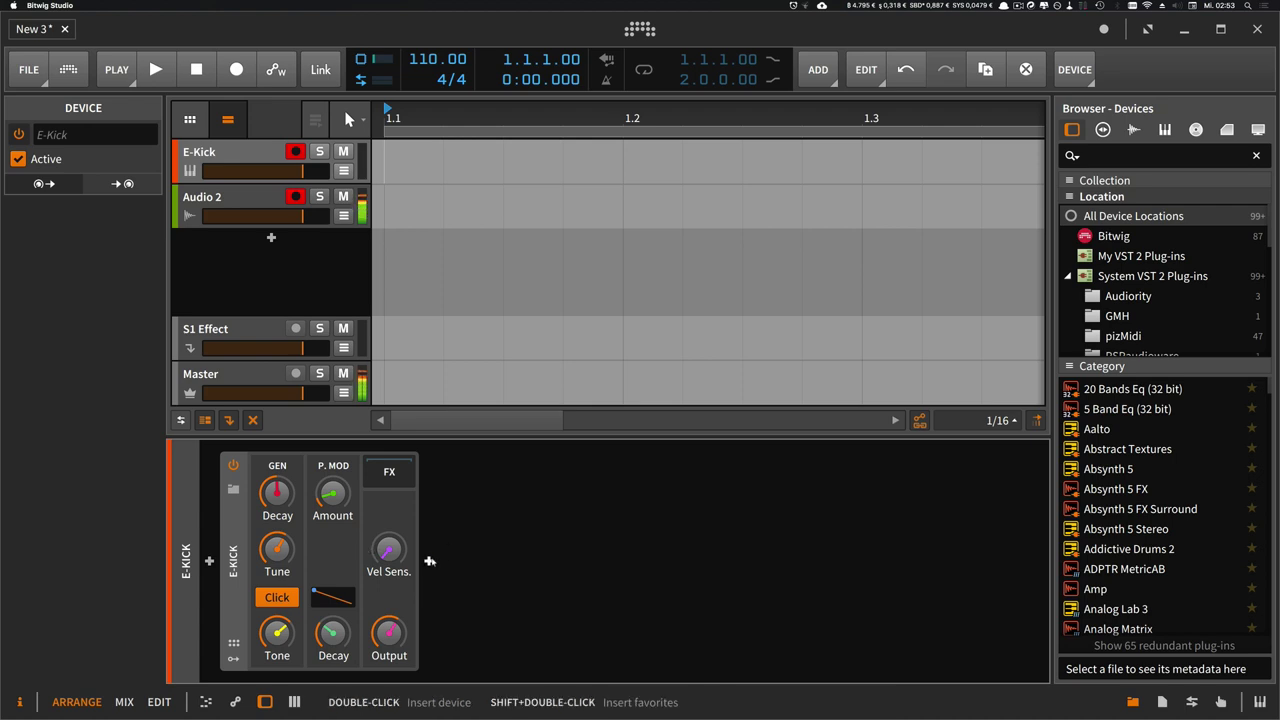
Insert the Fake Distortion preset after the E-Kick device.
double_click(430, 561)
type("fake")
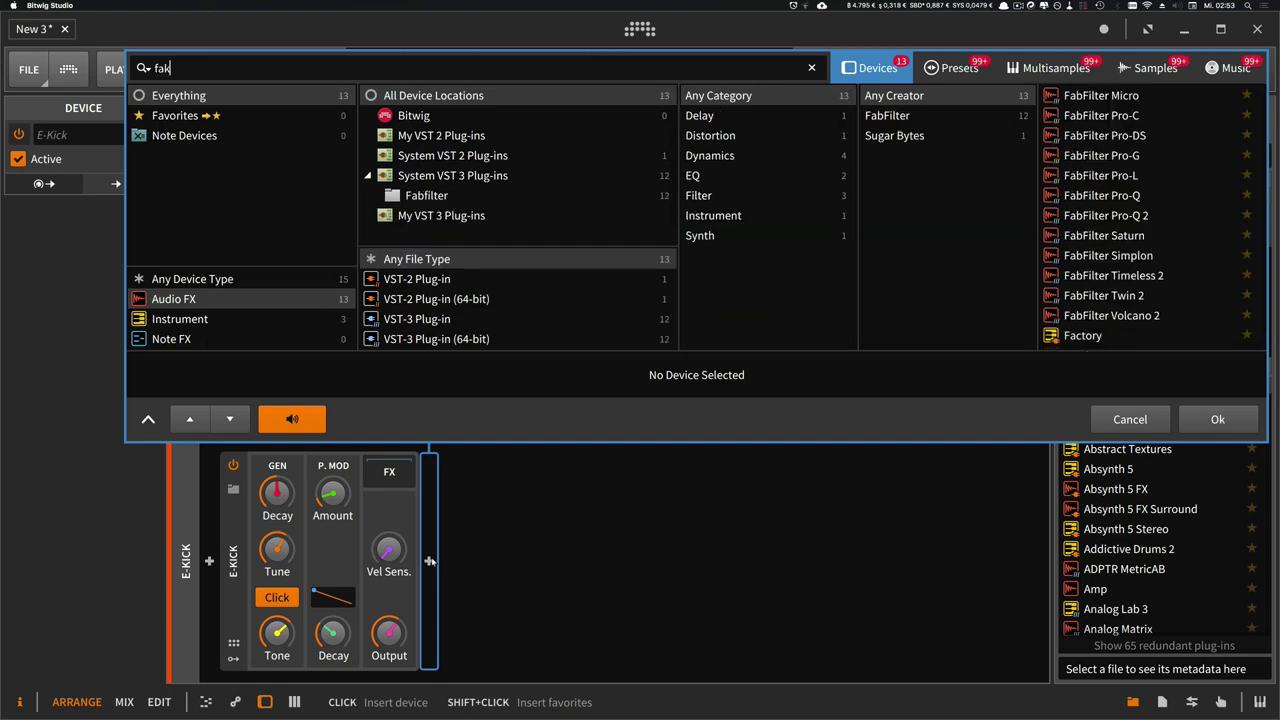
left_click(955, 68)
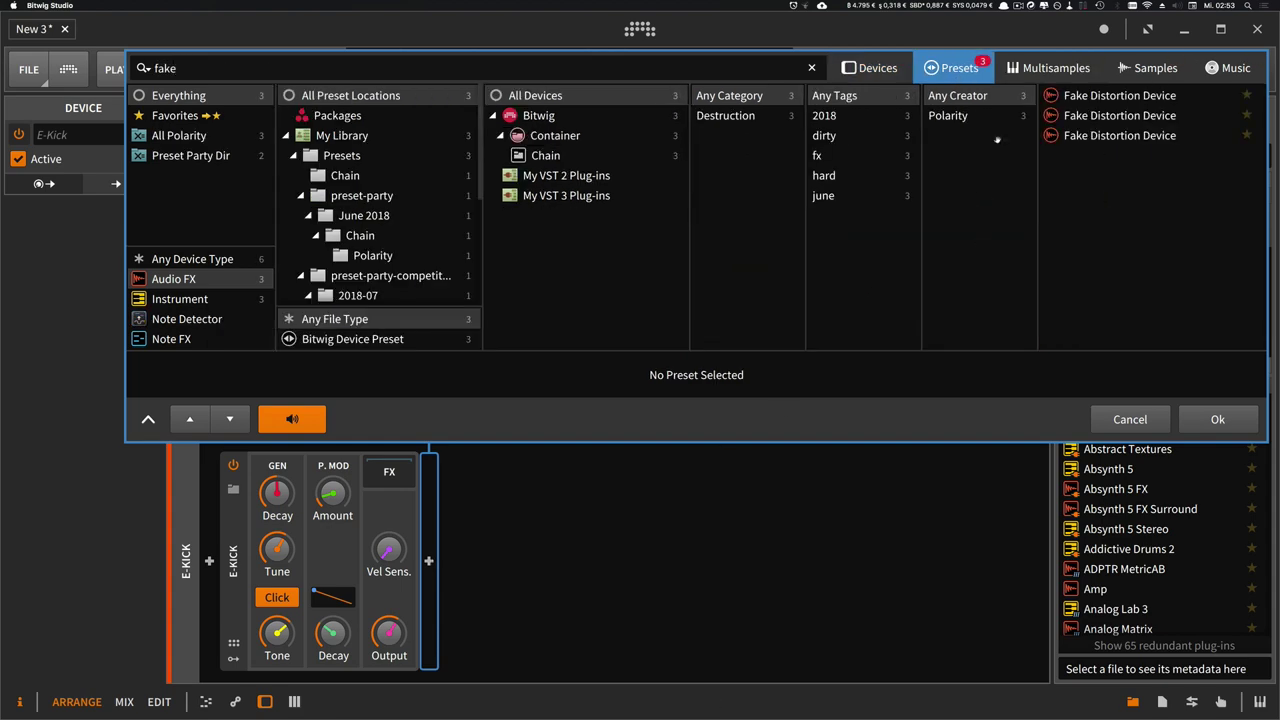
key("Return")
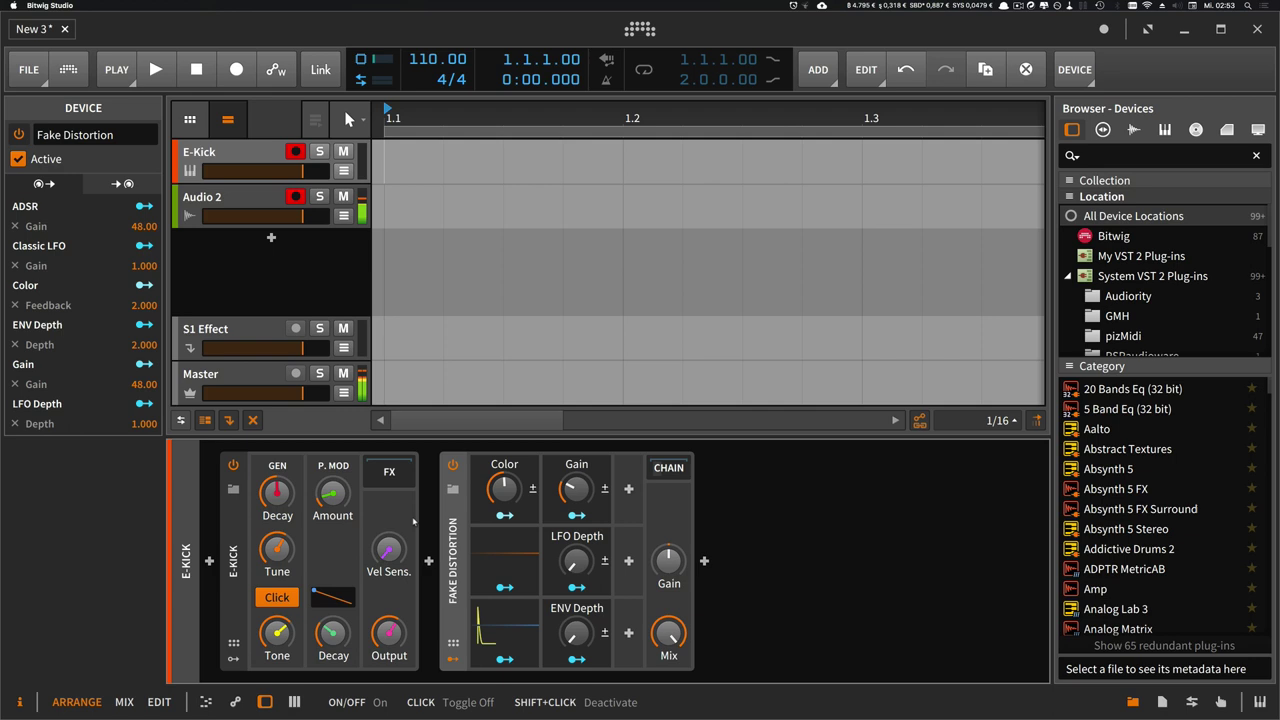
Set the Fake Distortion mix to about 25% and add a DC Offset device after it.
left_click_drag(669, 633, 679, 640)
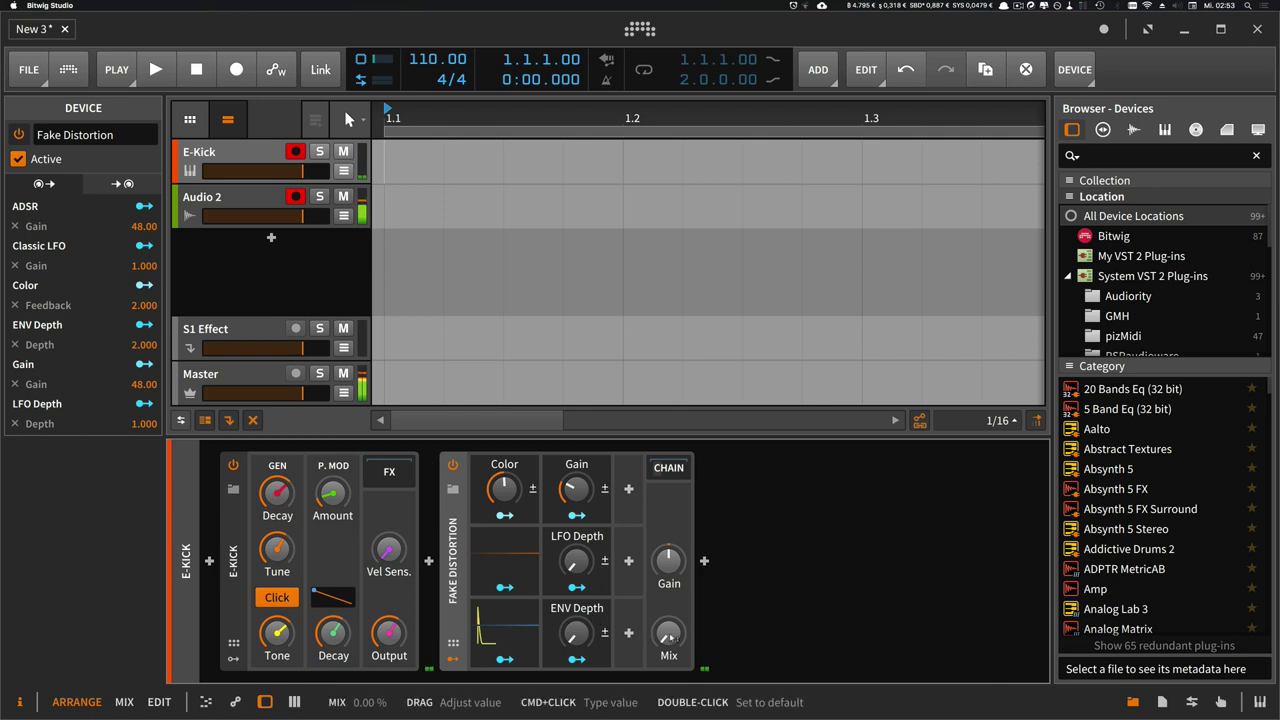
mouse_move(669, 633)
left_mouse_down()
mouse_move(669, 520)
mouse_move(670, 636)
left_mouse_up()
left_click(704, 561)
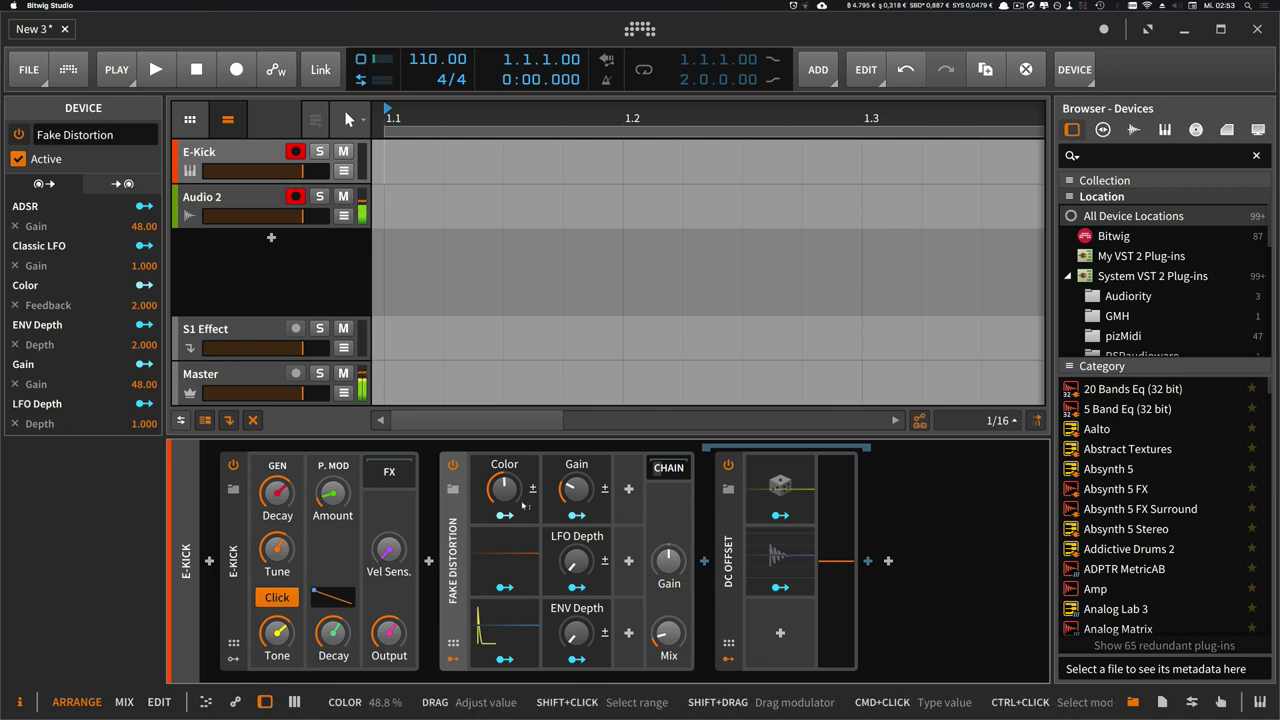
Inspect DC Offset's Audio Rate and Random modulators, then delete the DC Offset device.
left_click(772, 550)
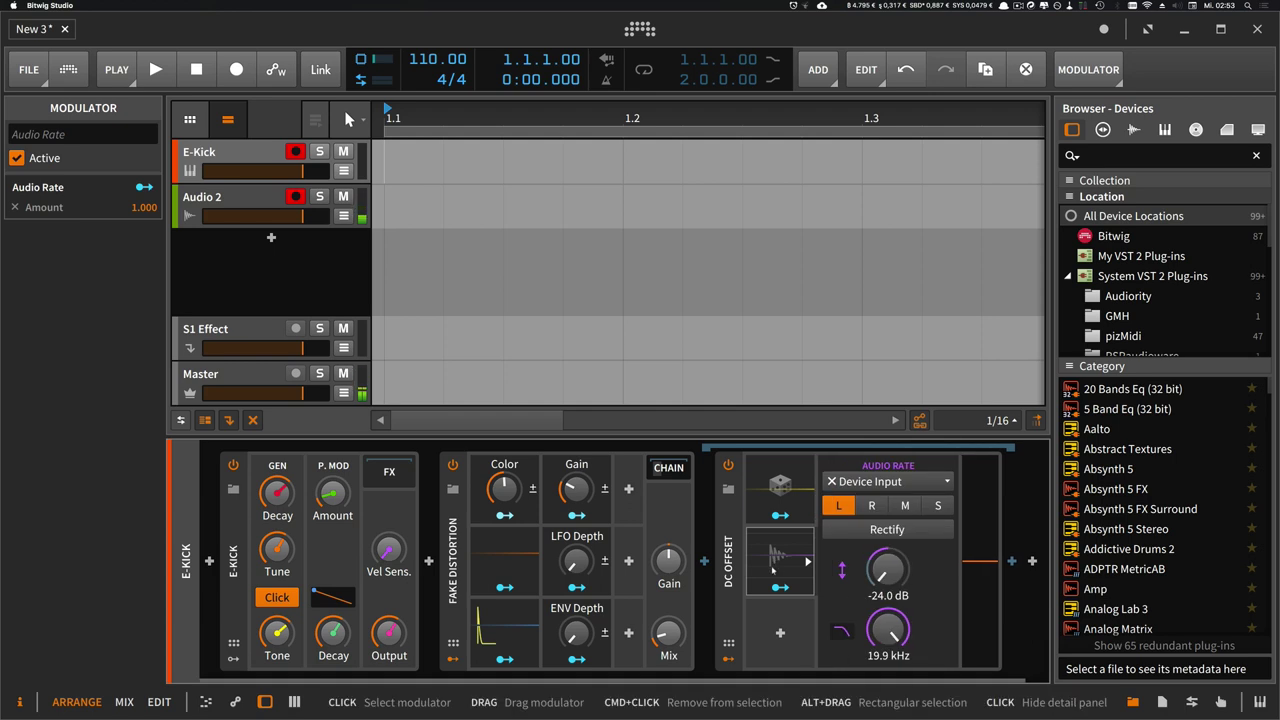
left_click(769, 558)
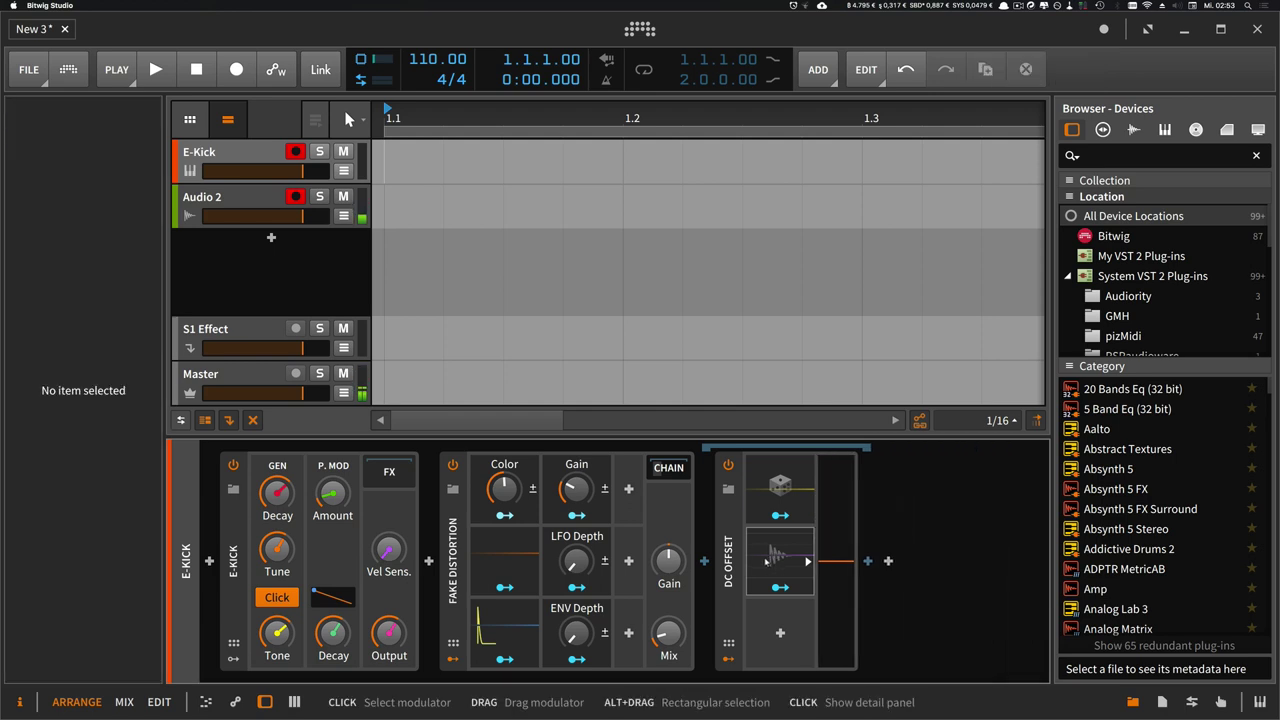
left_click(770, 558)
left_click(779, 490)
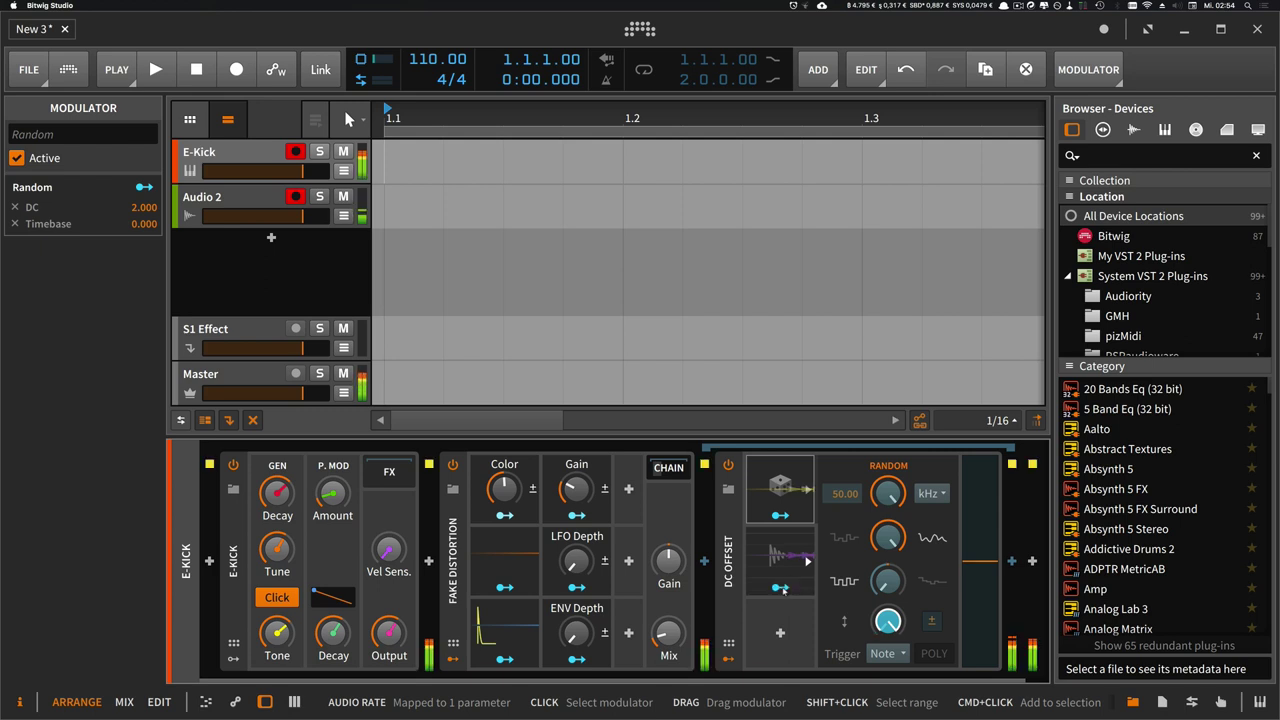
left_click(784, 589)
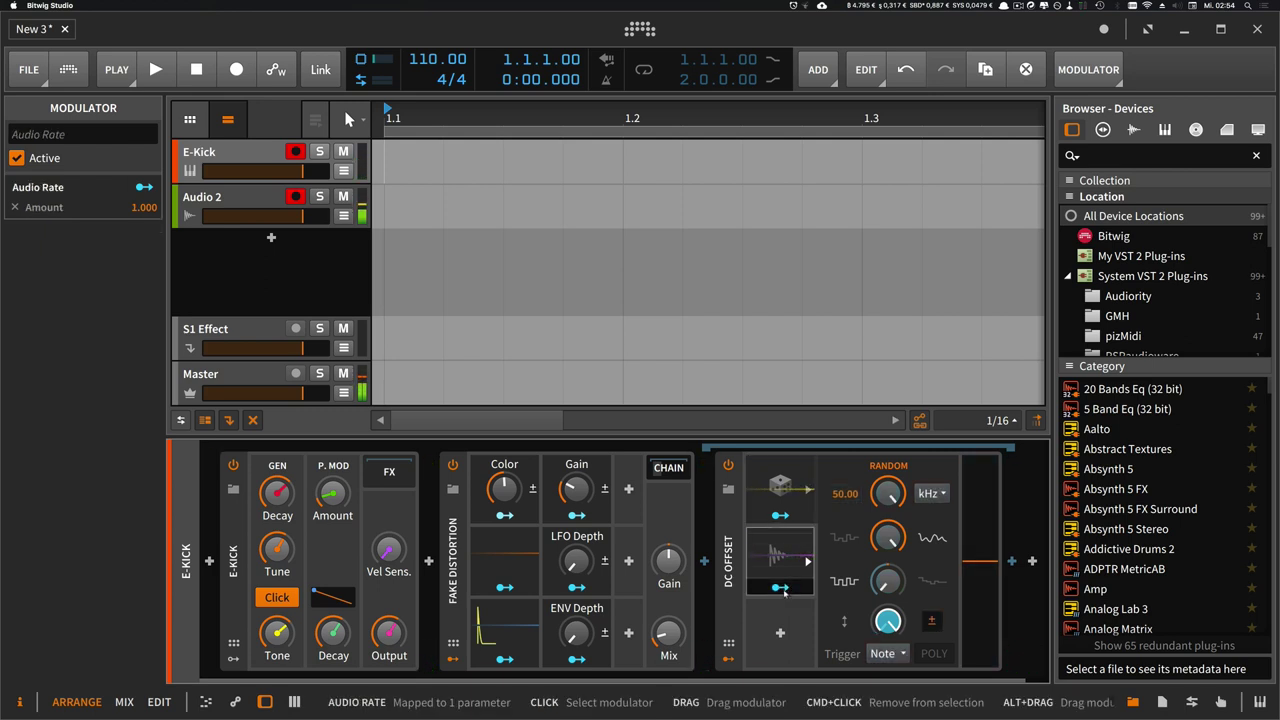
key("Delete")
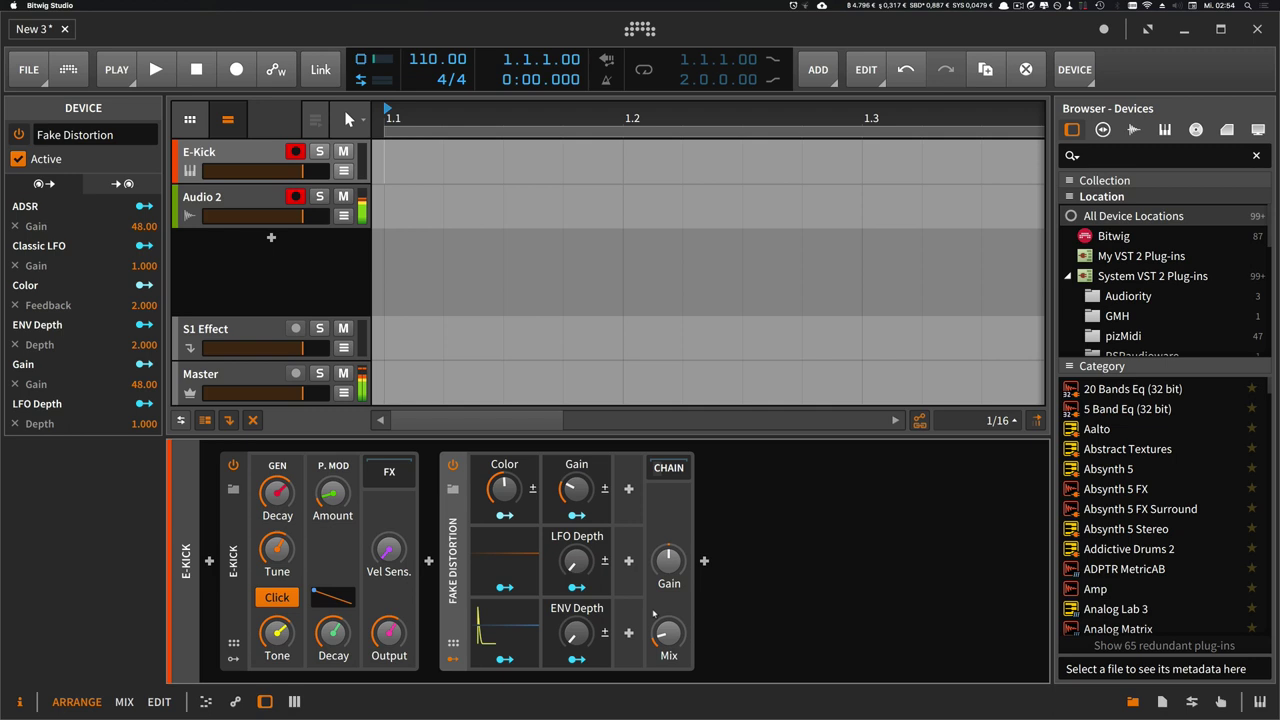
Return Fake Distortion's mix to 25% and raise its LFO Depth to about 74%.
mouse_move(667, 632)
left_mouse_down()
mouse_move(667, 656)
mouse_move(667, 633)
left_mouse_up()
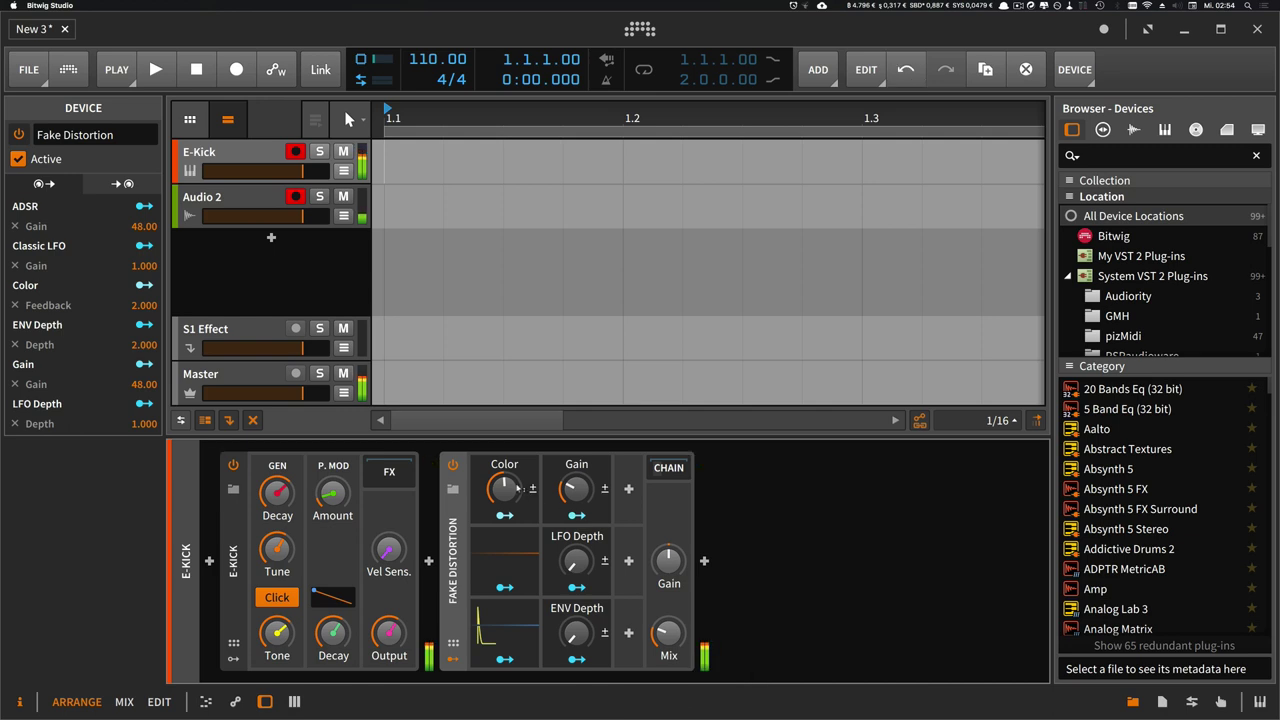
left_click_drag(504, 488, 504, 514)
left_click_drag(576, 560, 576, 516)
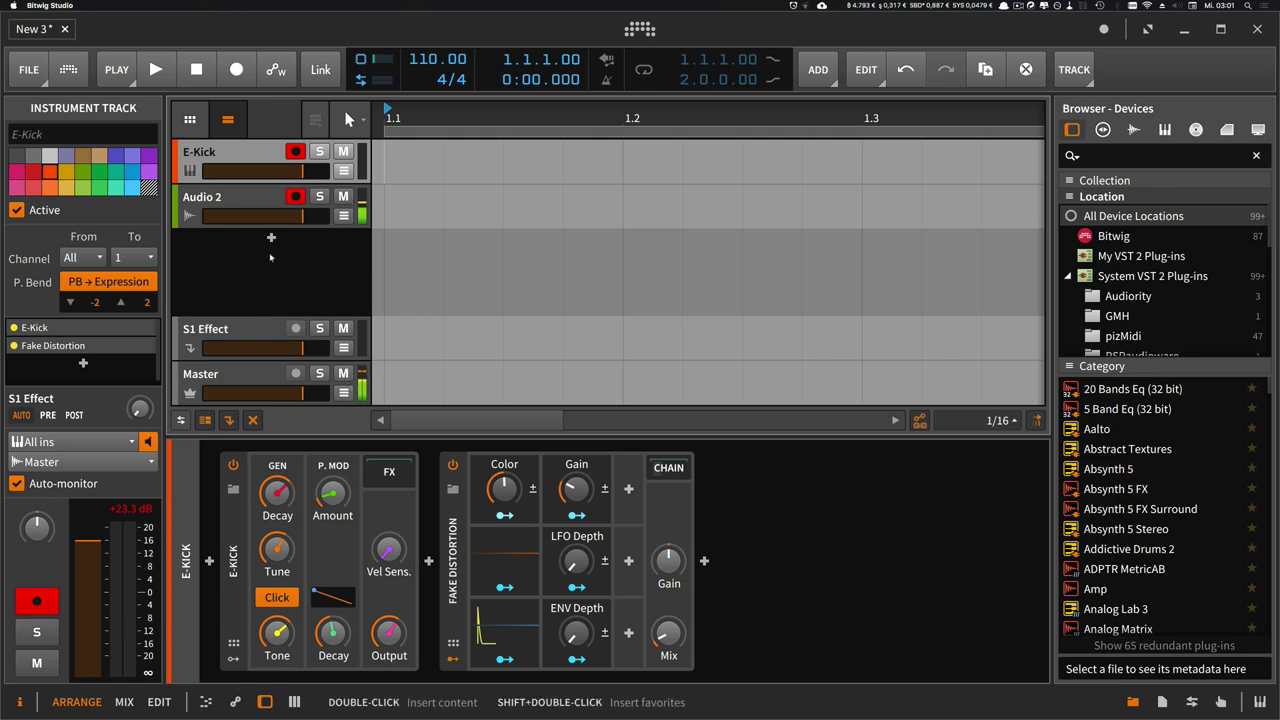
Add a record-armed Polysynth track, disarm E-Kick, set Sub Level to 93% and lower the filter cutoff.
double_click(271, 240)
type("poly")
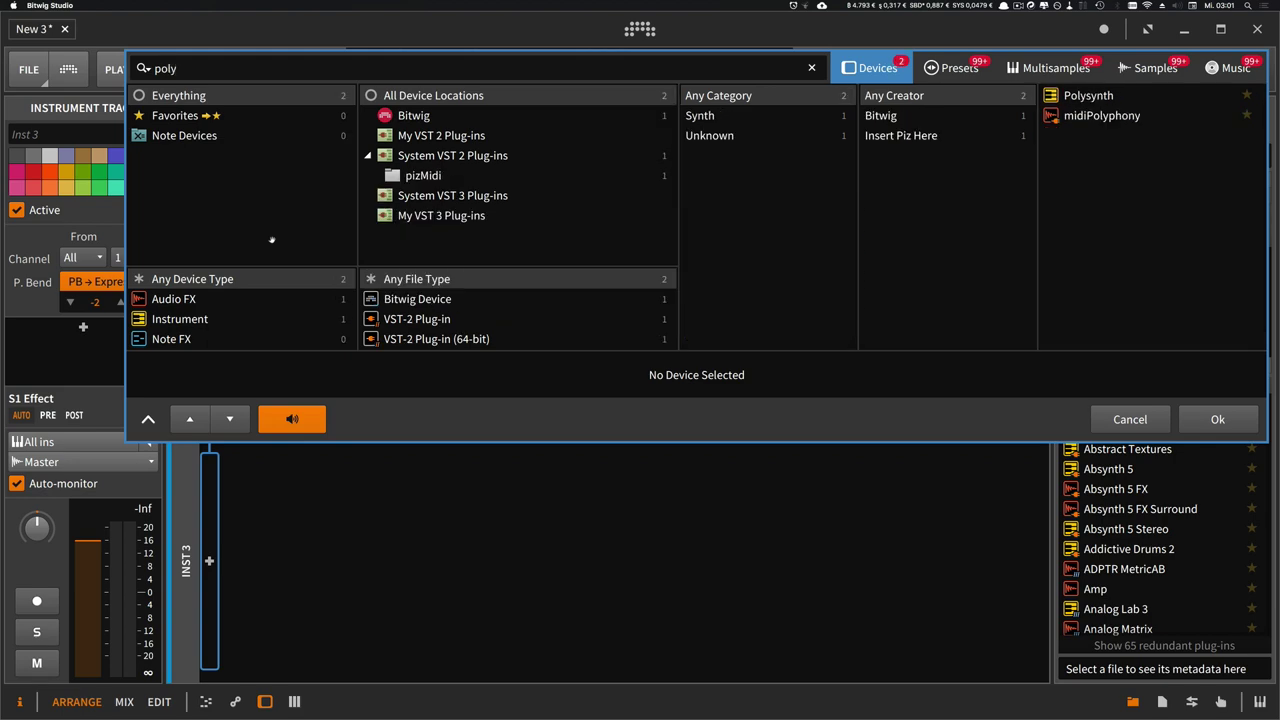
key("Return")
left_click(296, 242)
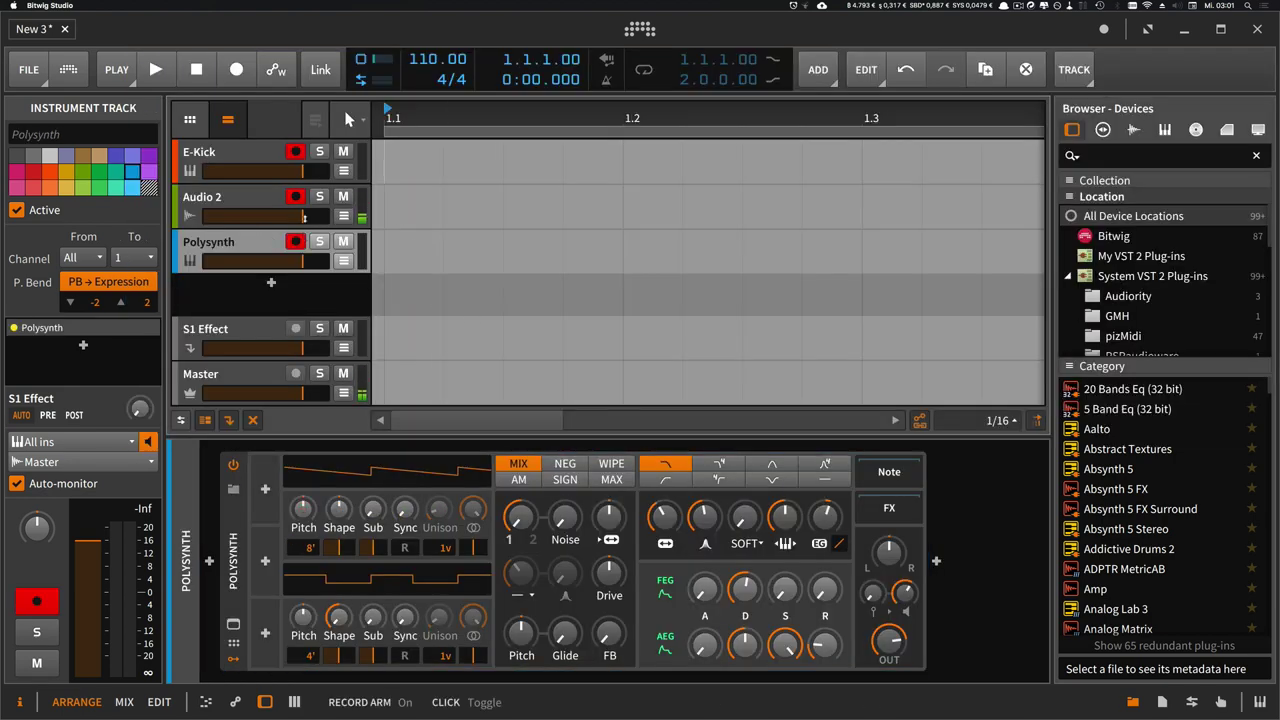
left_click(295, 151)
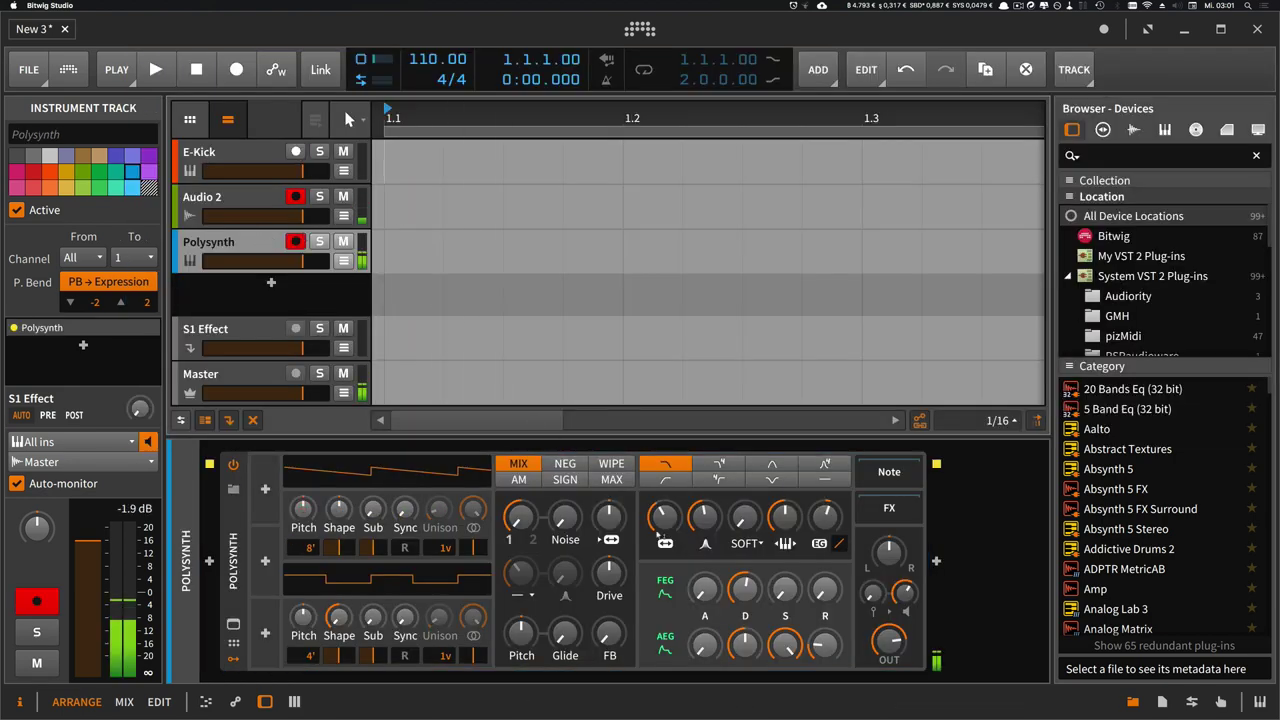
left_click_drag(372, 510, 372, 480)
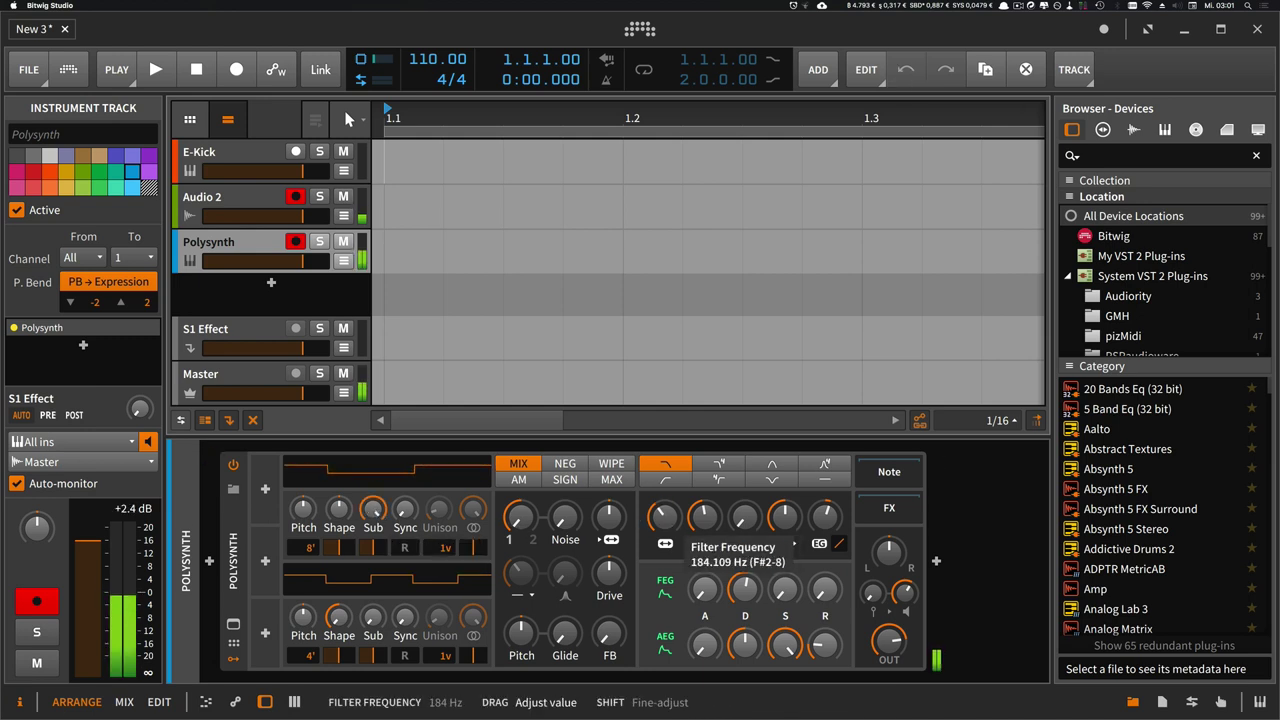
left_click_drag(744, 516, 744, 527)
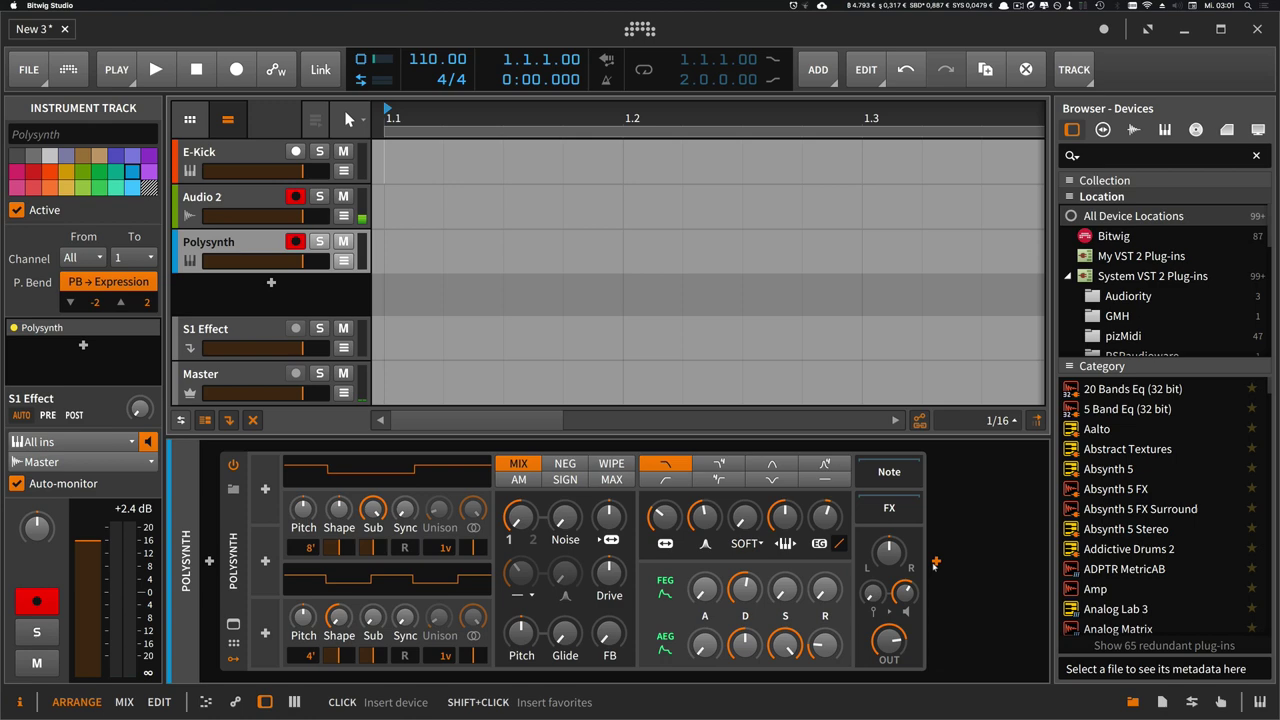
Insert the Fake Distortion Device preset after Polysynth.
left_click(935, 563)
type("fake")
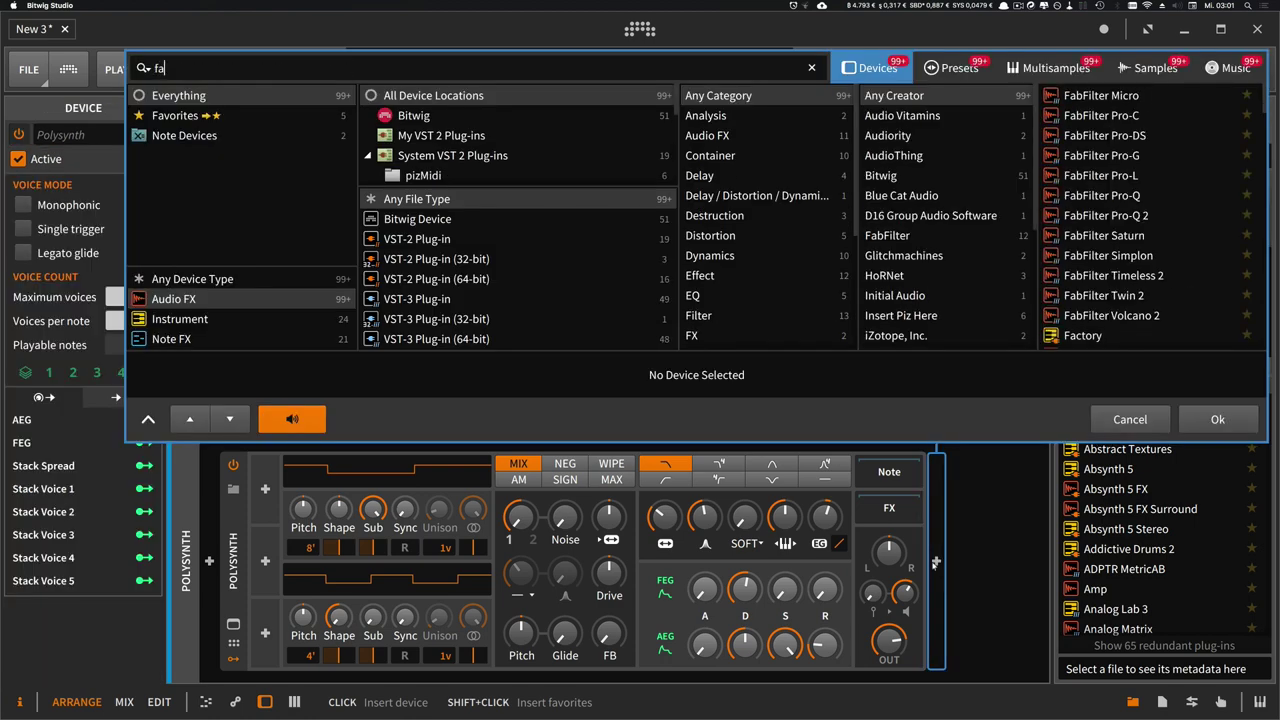
left_click(973, 72)
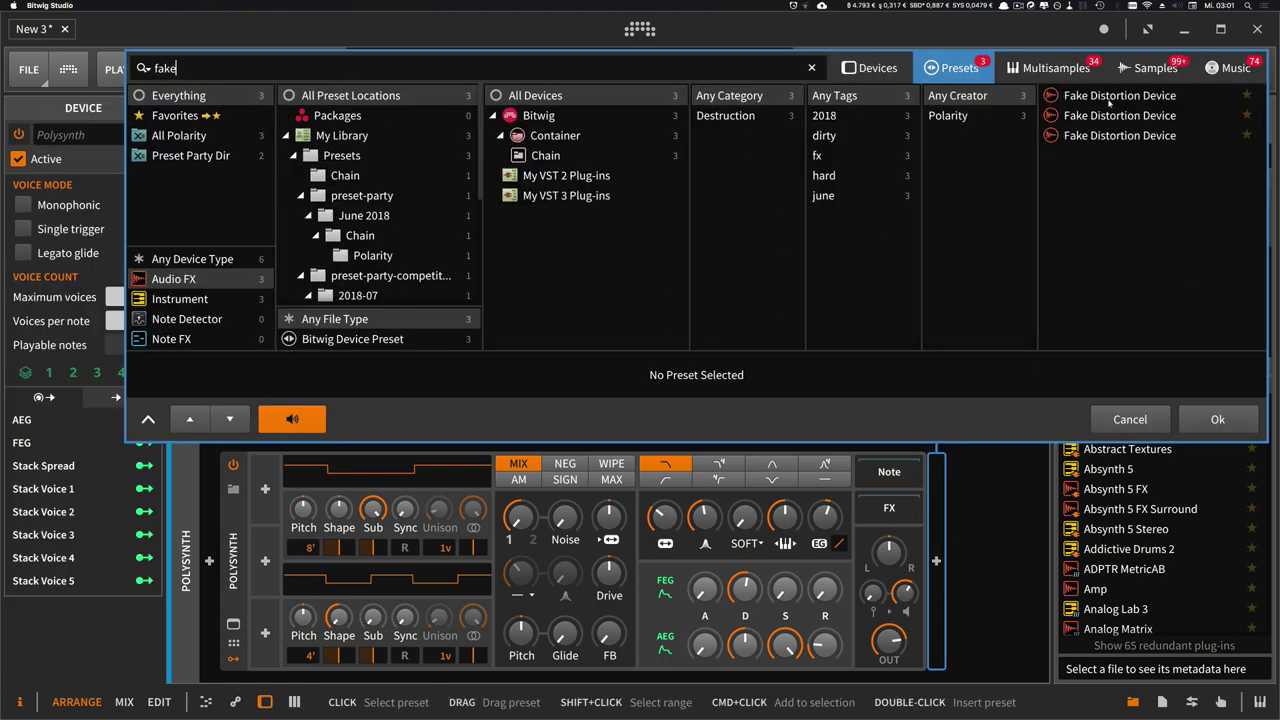
double_click(1110, 130)
Raise the Fake Distortion LFO depth and lengthen the Polysynth filter envelope attack to about 70%.
left_click_drag(829, 679, 990, 679)
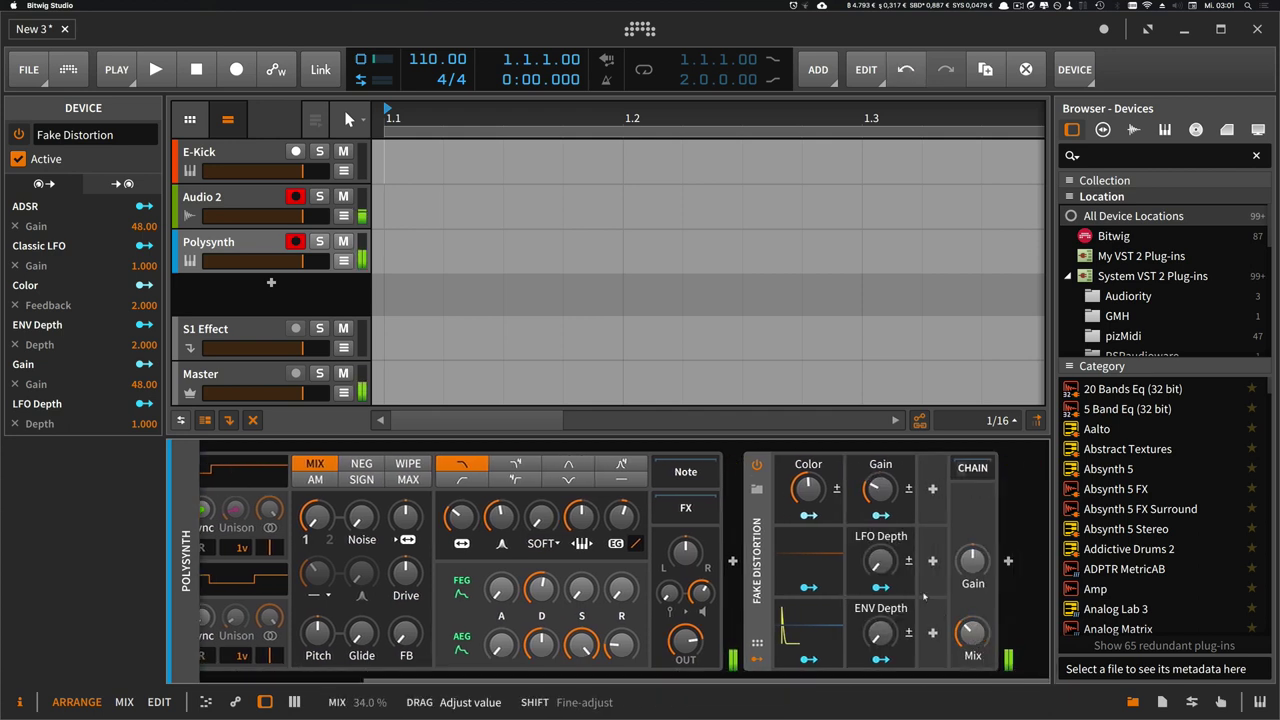
left_click_drag(880, 562, 880, 540)
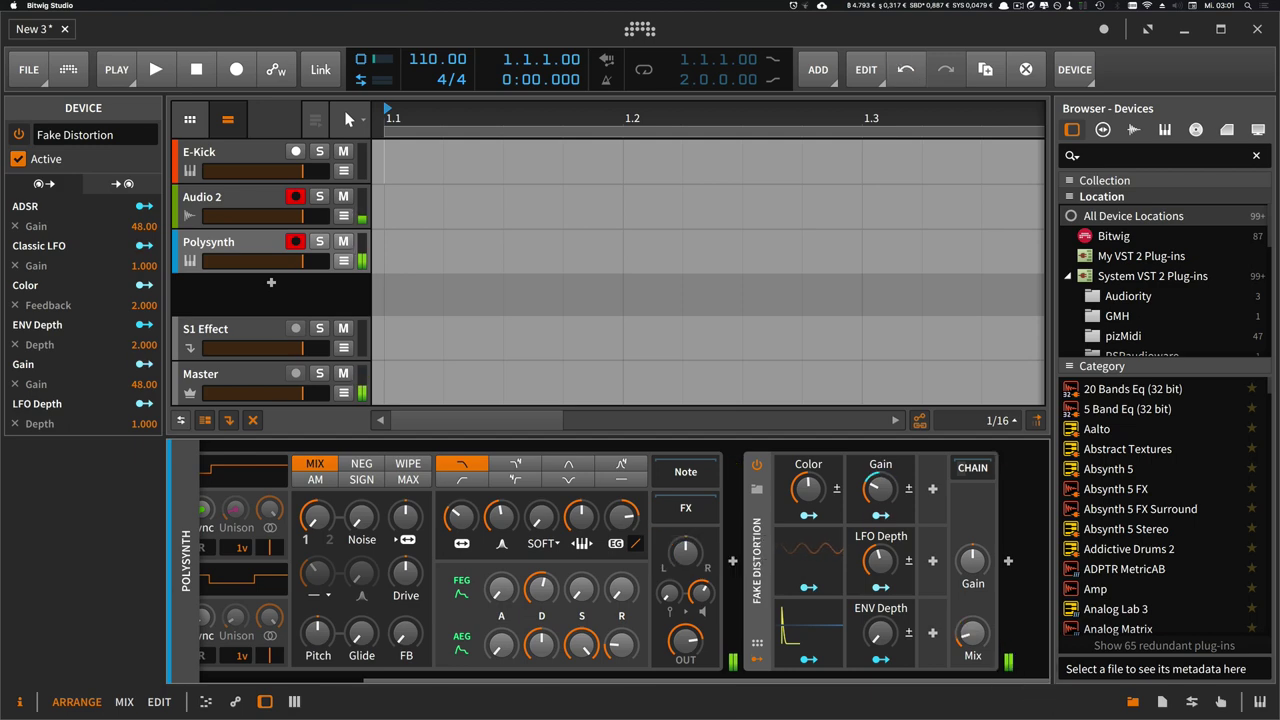
left_click_drag(501, 590, 501, 576)
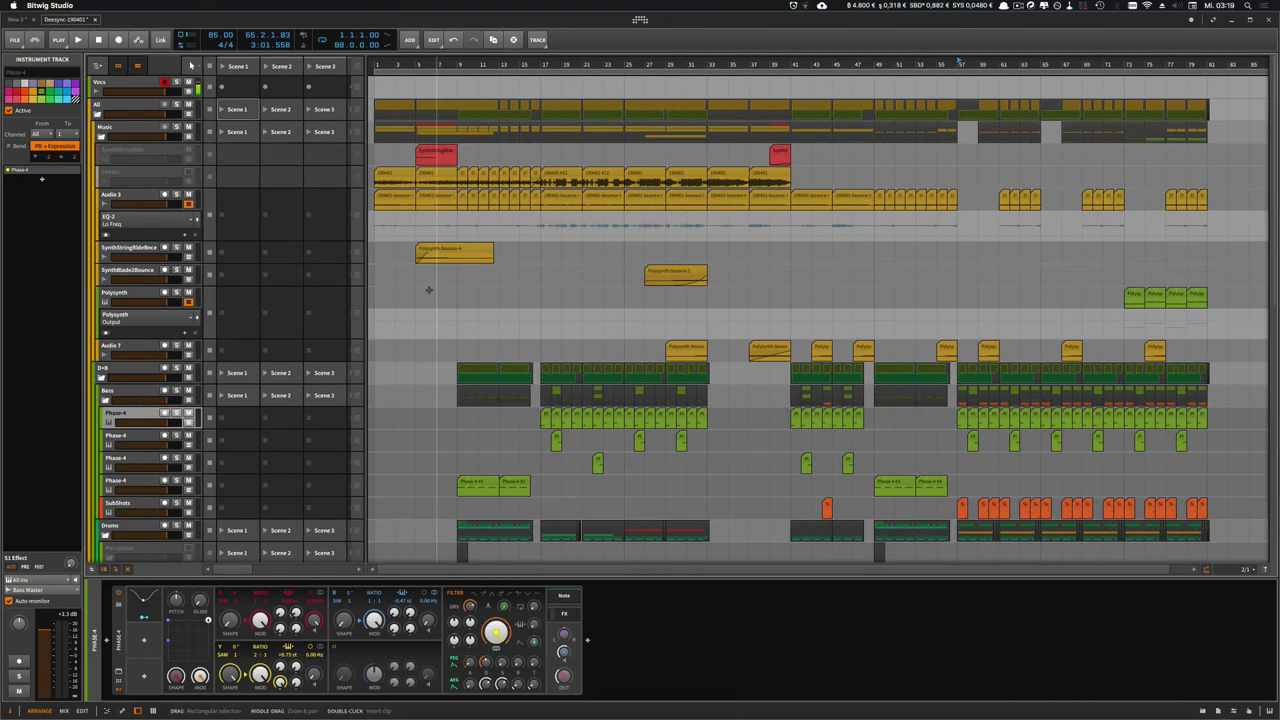
Solo and play E-Kick with its Fake Distortion, unsolo it, then select the Phase-4 bass track.
scroll(426, 315, "down", 5)
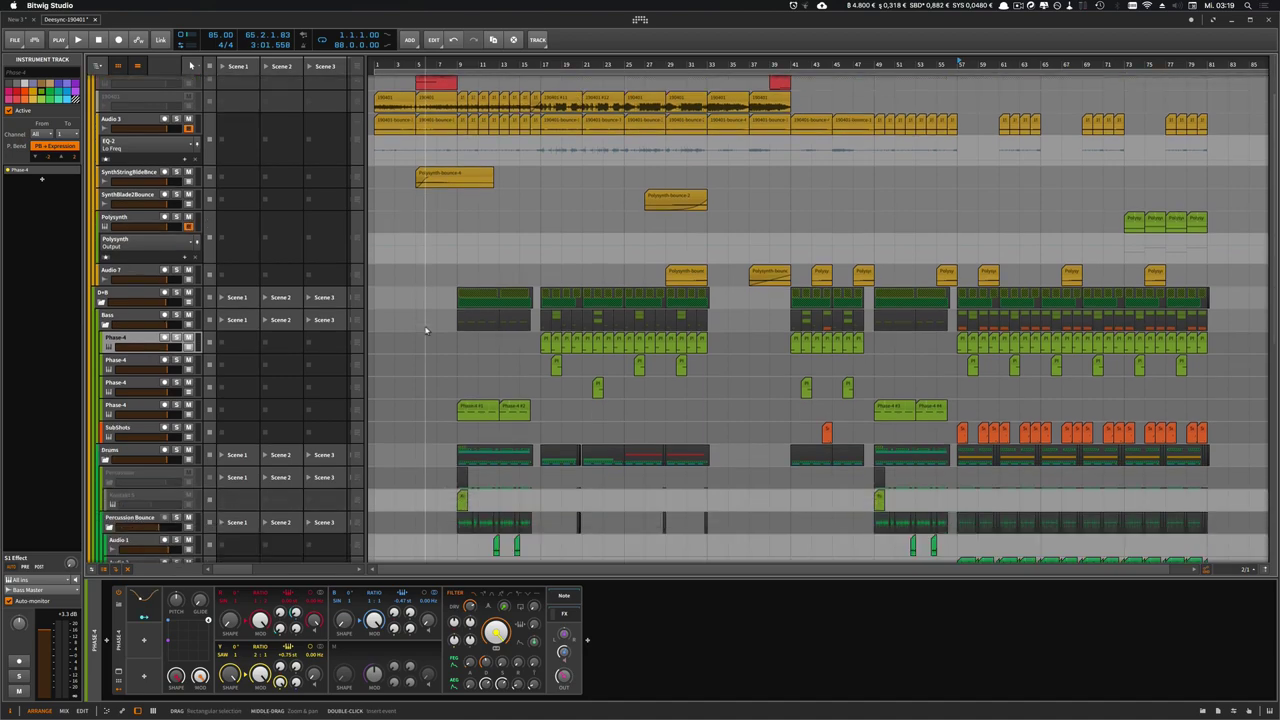
scroll(424, 326, "down", 15)
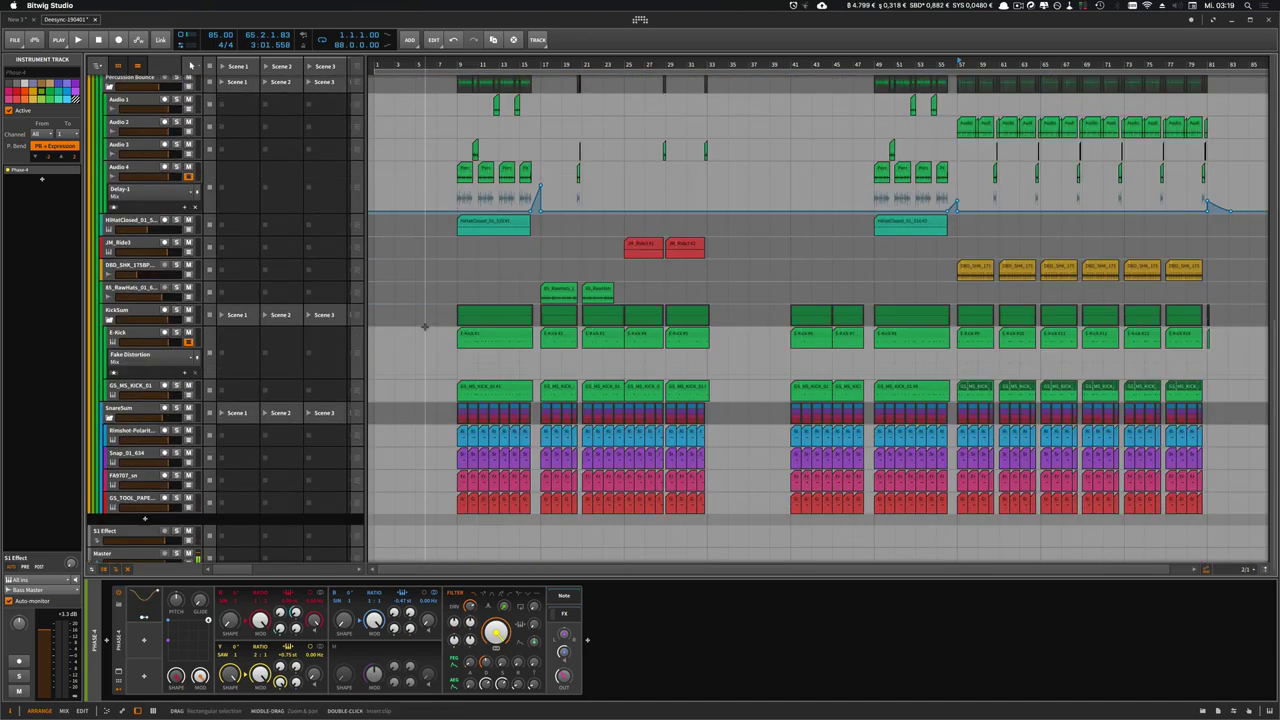
left_click(246, 358)
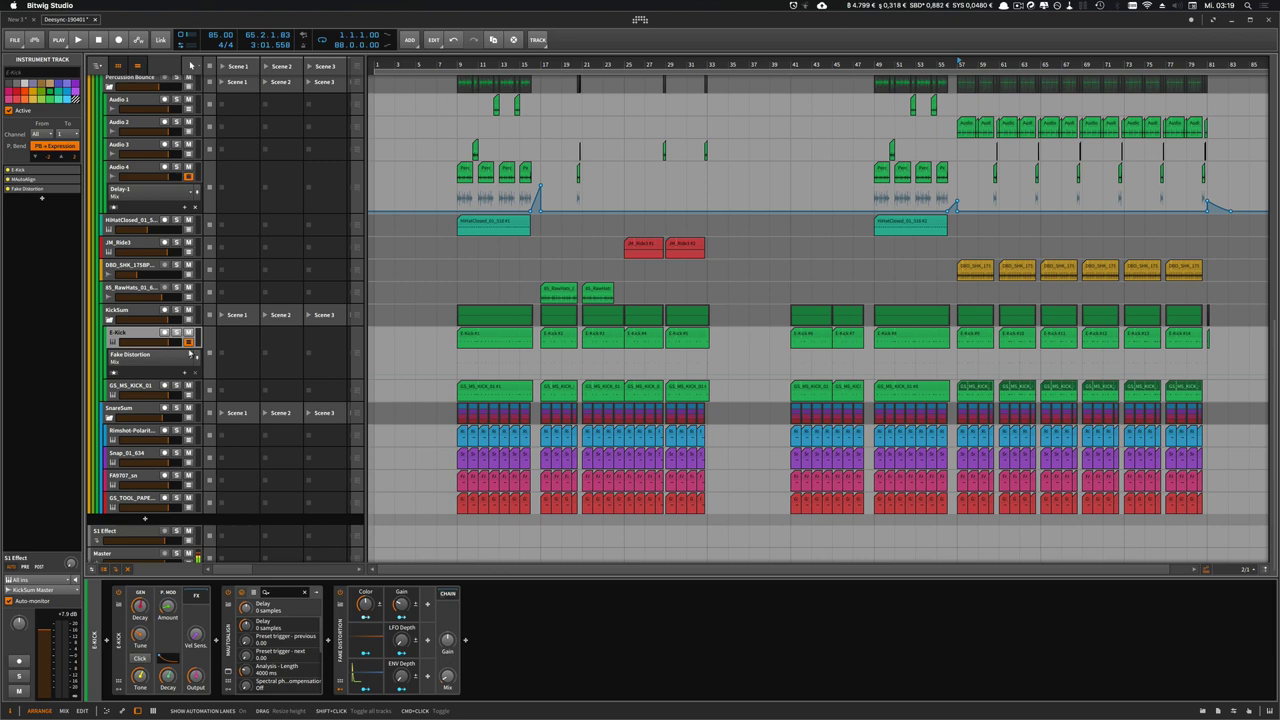
key("s")
key("space")
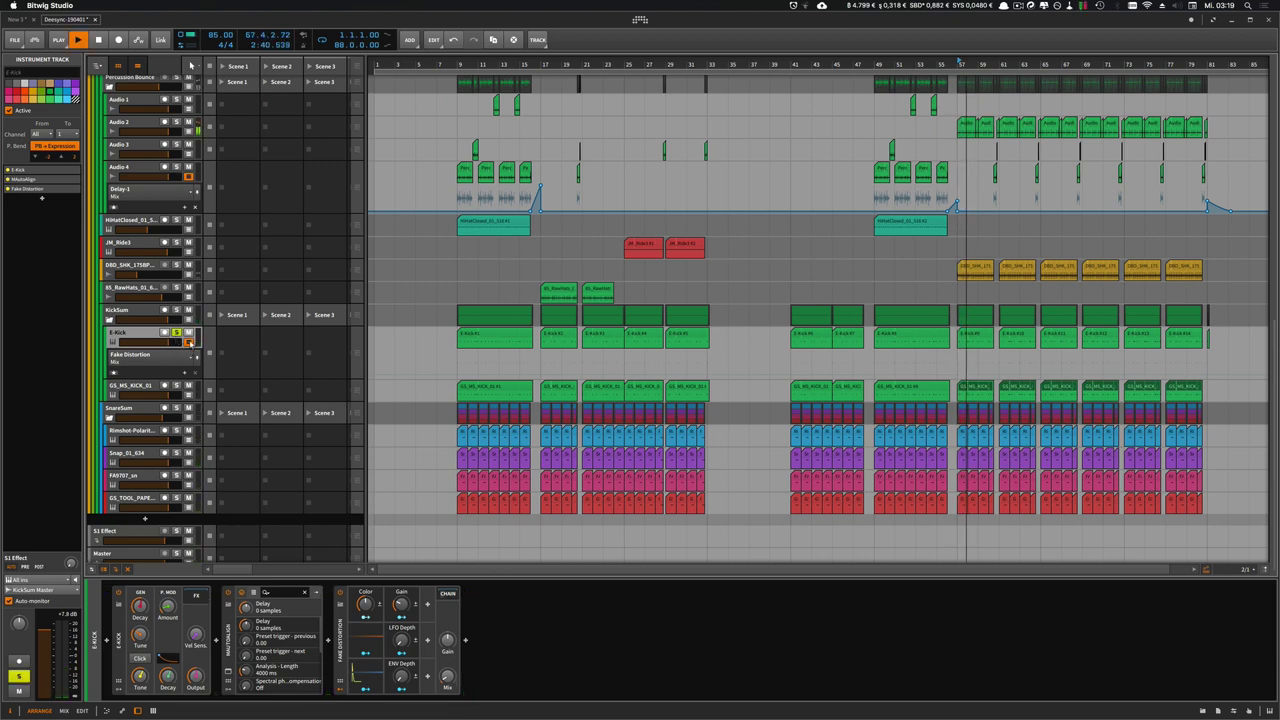
key("space")
left_click(176, 333)
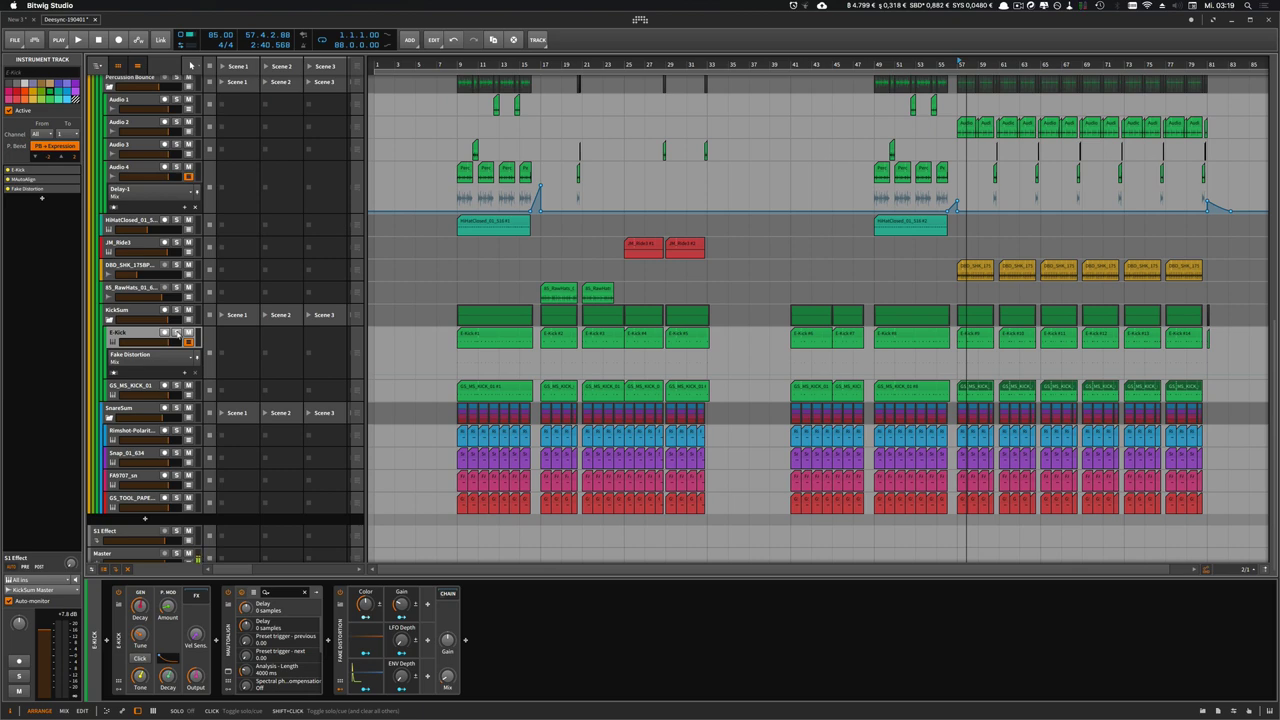
scroll(183, 336, "up", 10)
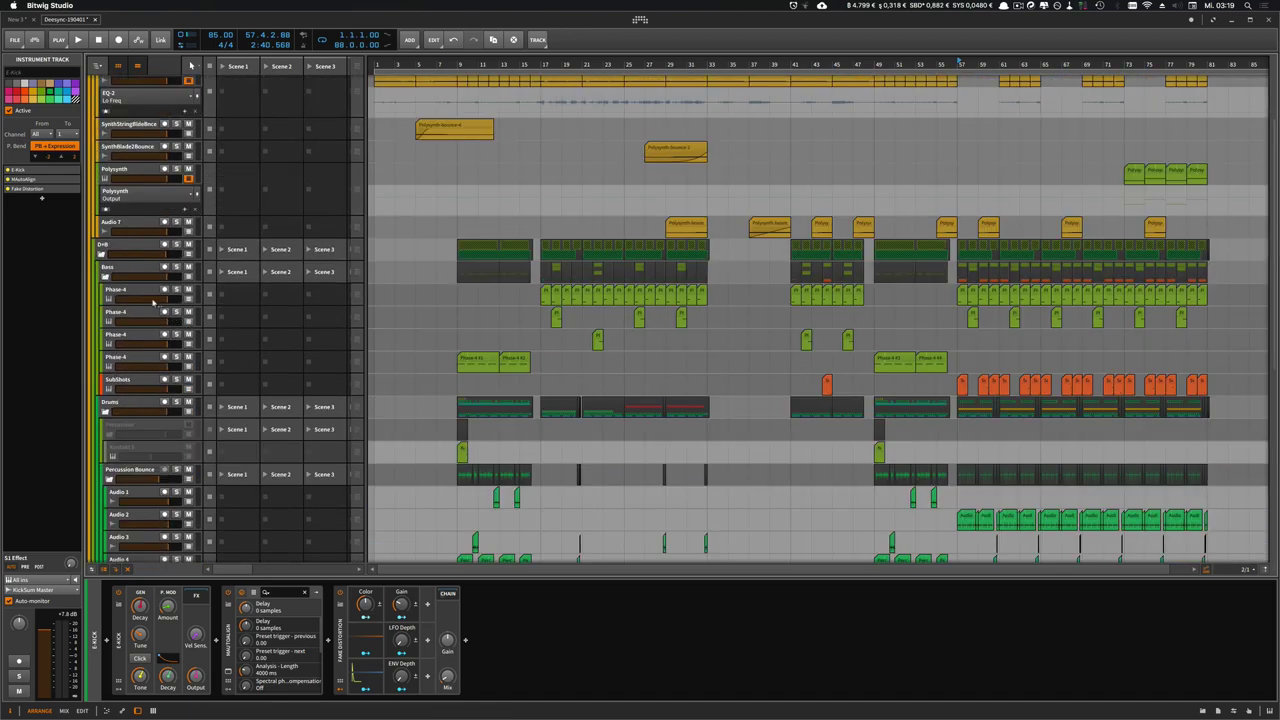
left_click(146, 293)
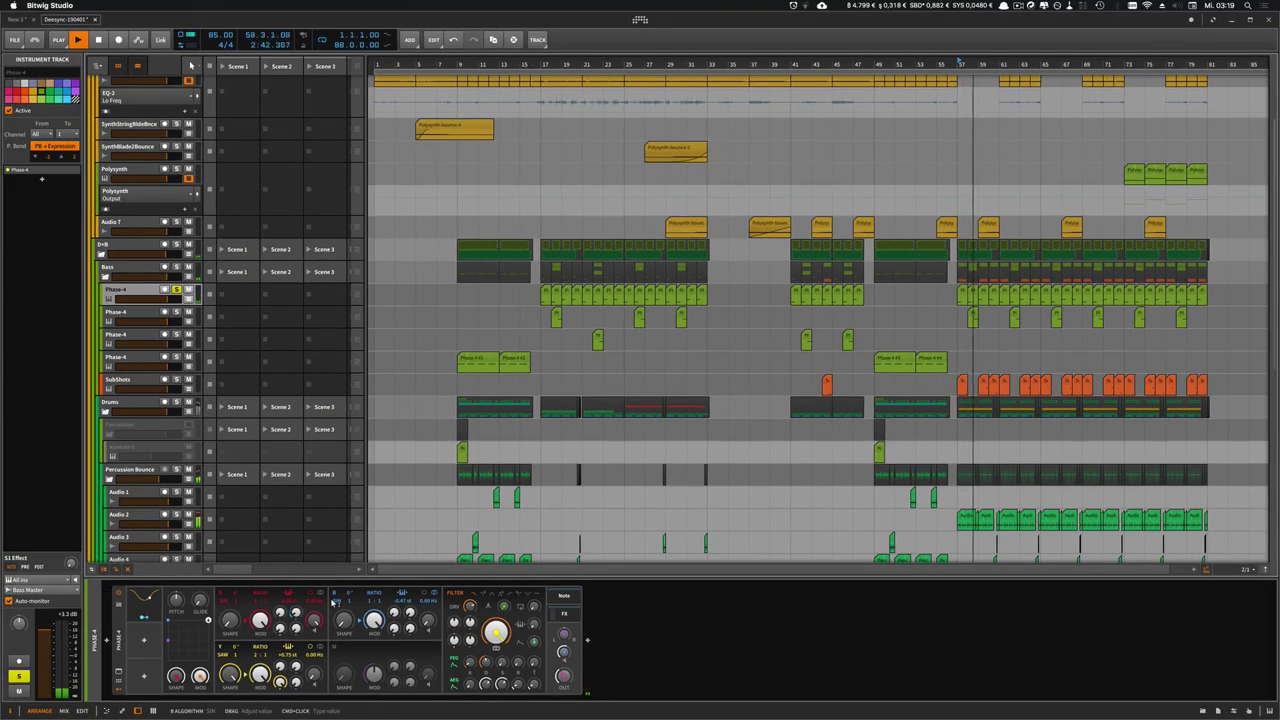
Stop playback, unsolo Phase-4, and play the full arrangement.
key("space")
left_click(176, 290)
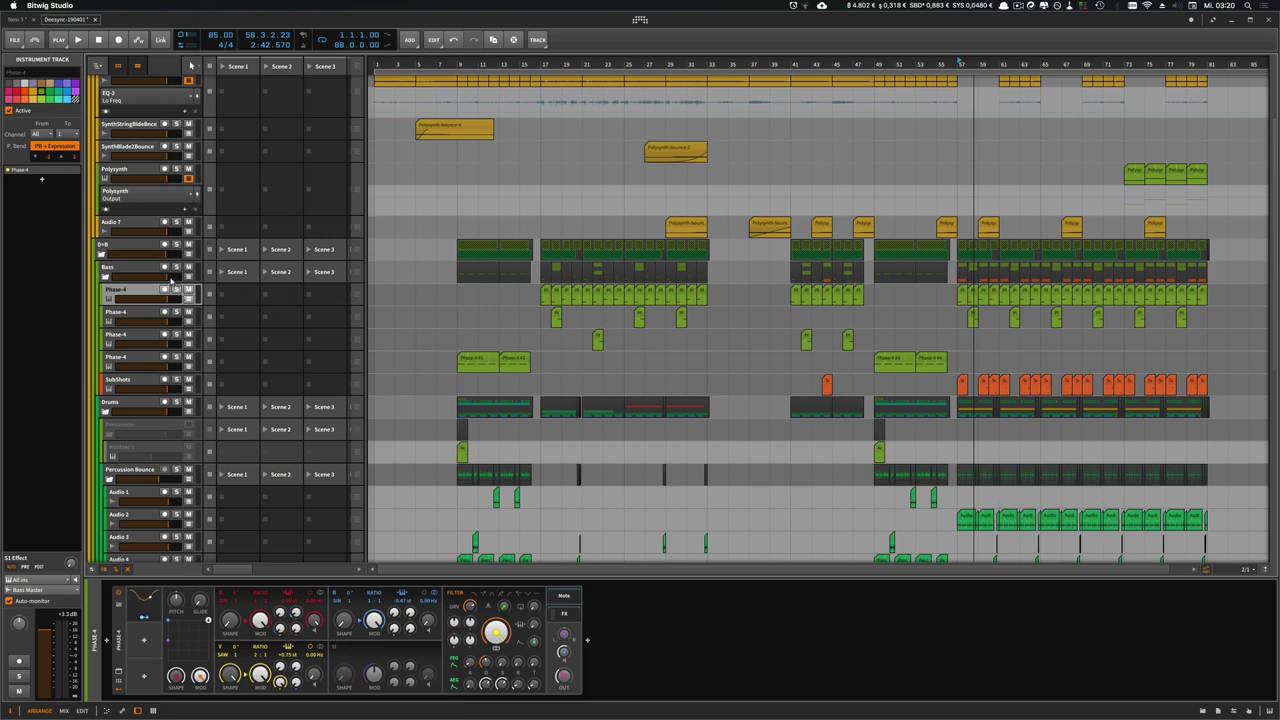
scroll(600, 300, "up", 2)
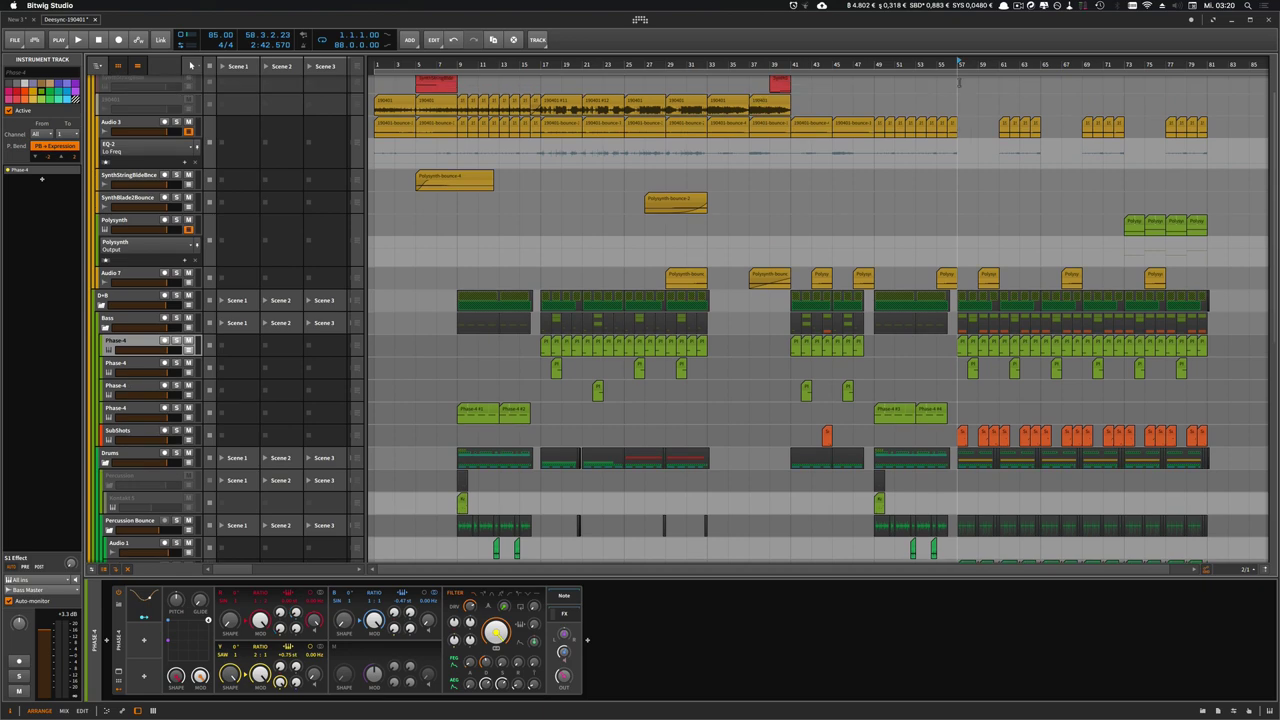
key("space")
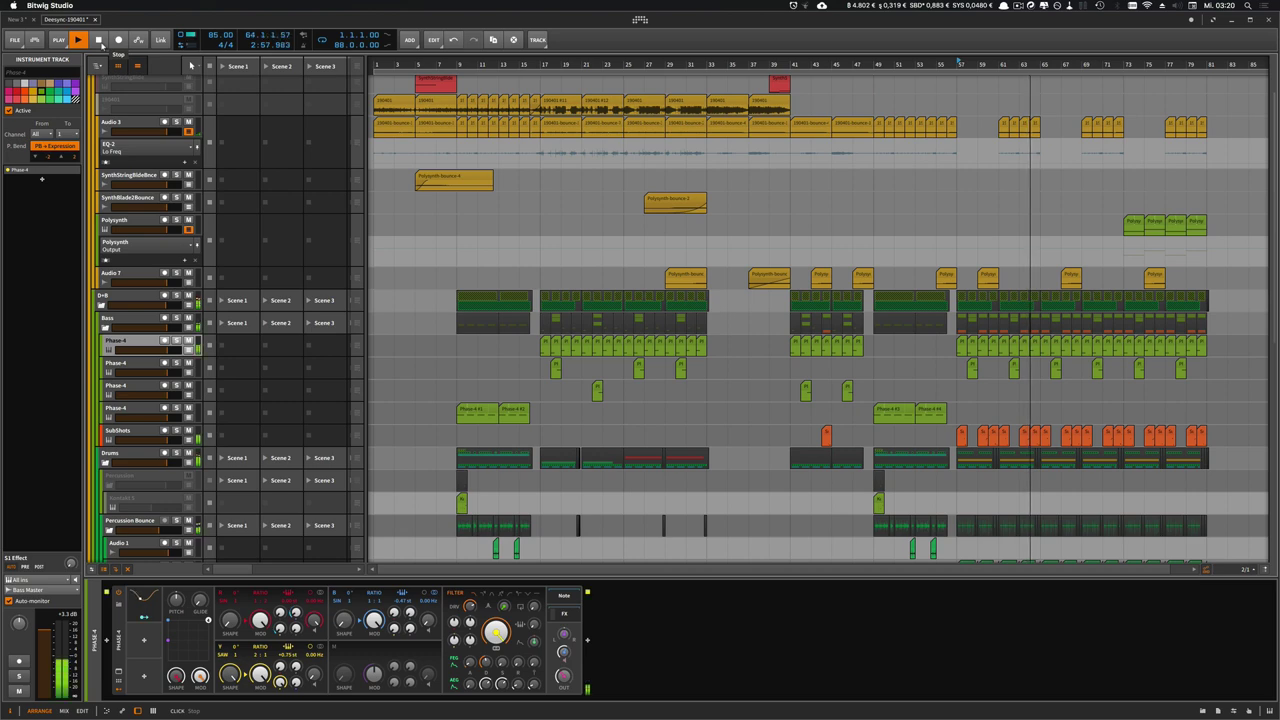
Stop playback and select the SubShots track.
left_click(100, 44)
scroll(213, 253, "down", 5)
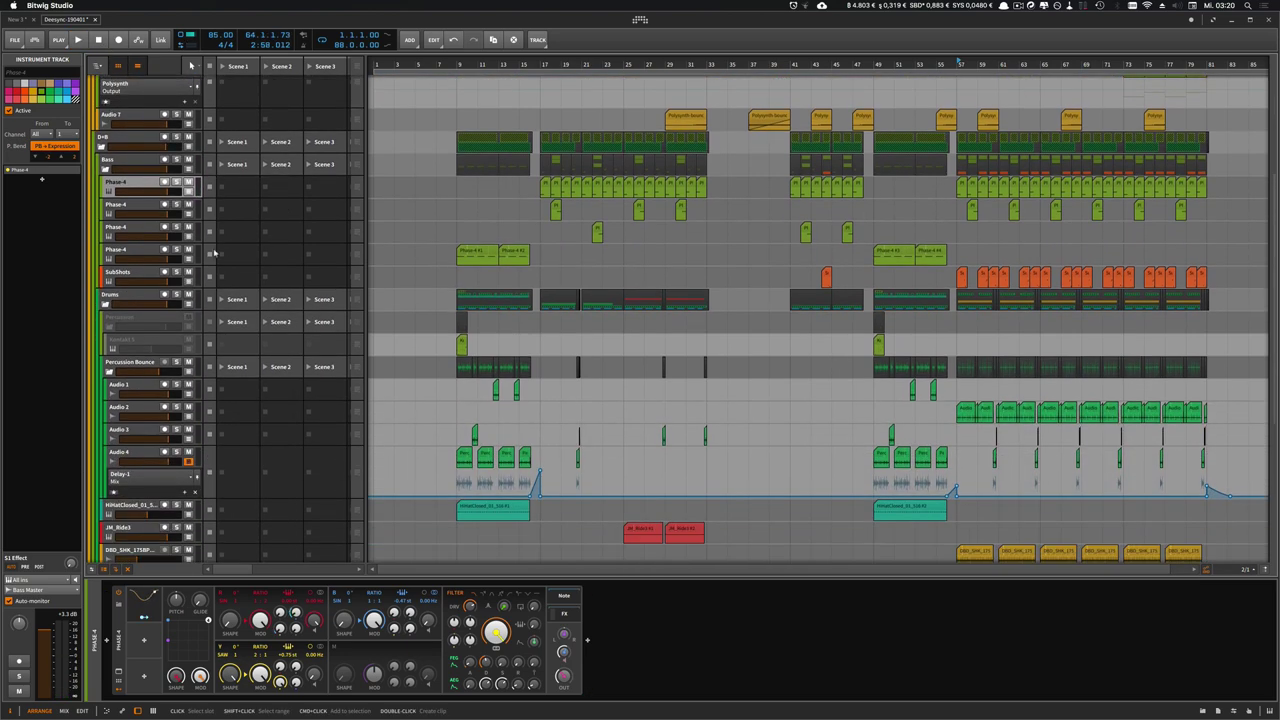
left_click(144, 276)
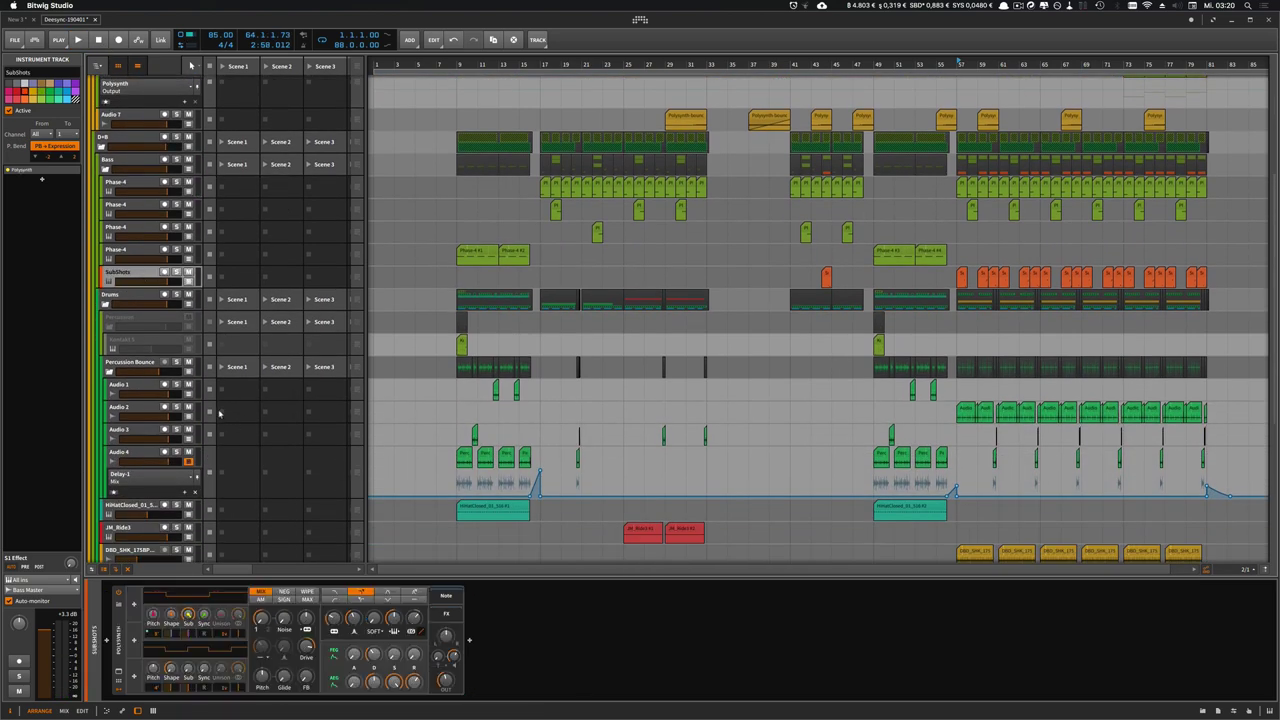
Insert the Fake Distortion preset after SubShots' Polysynth.
left_click(469, 641)
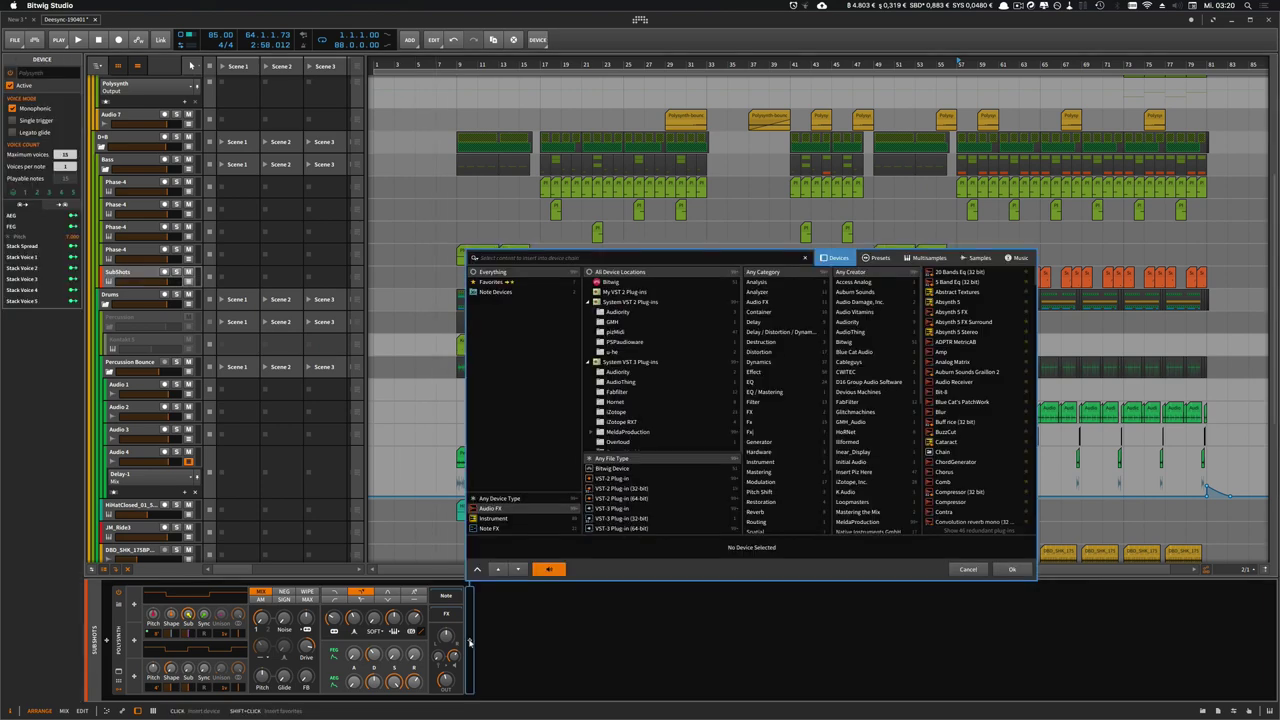
type("fake")
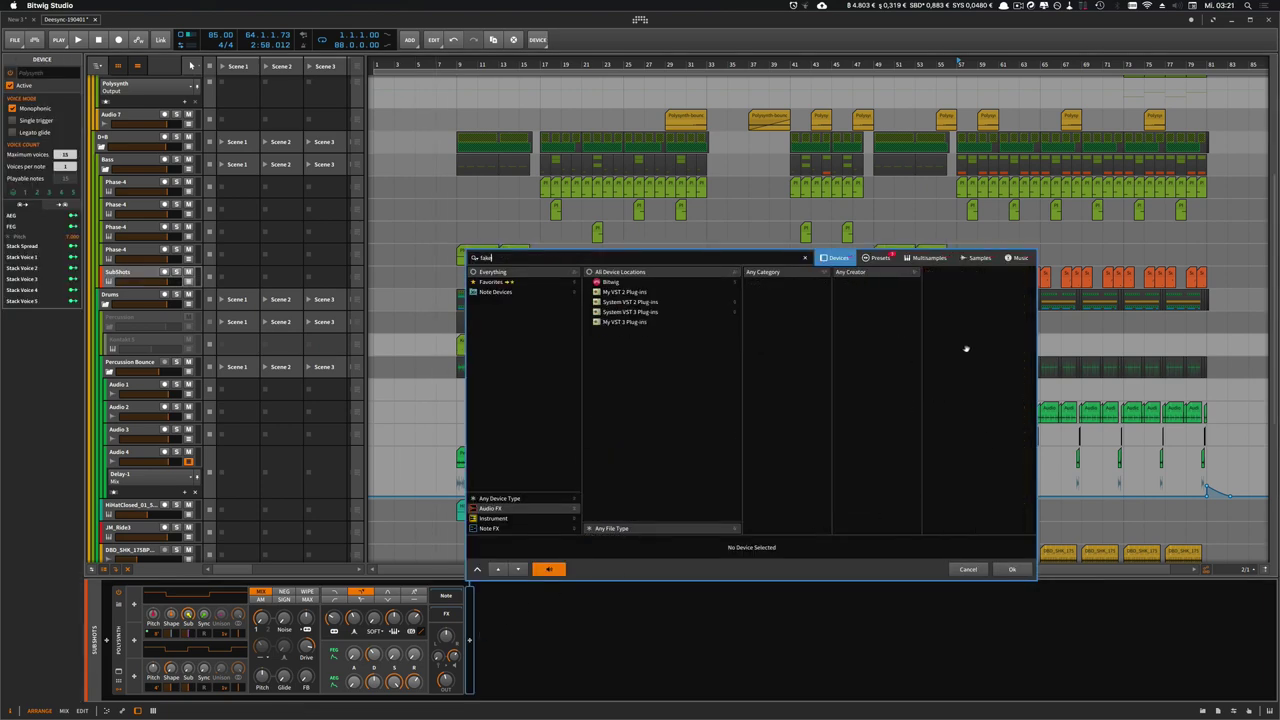
left_click(878, 259)
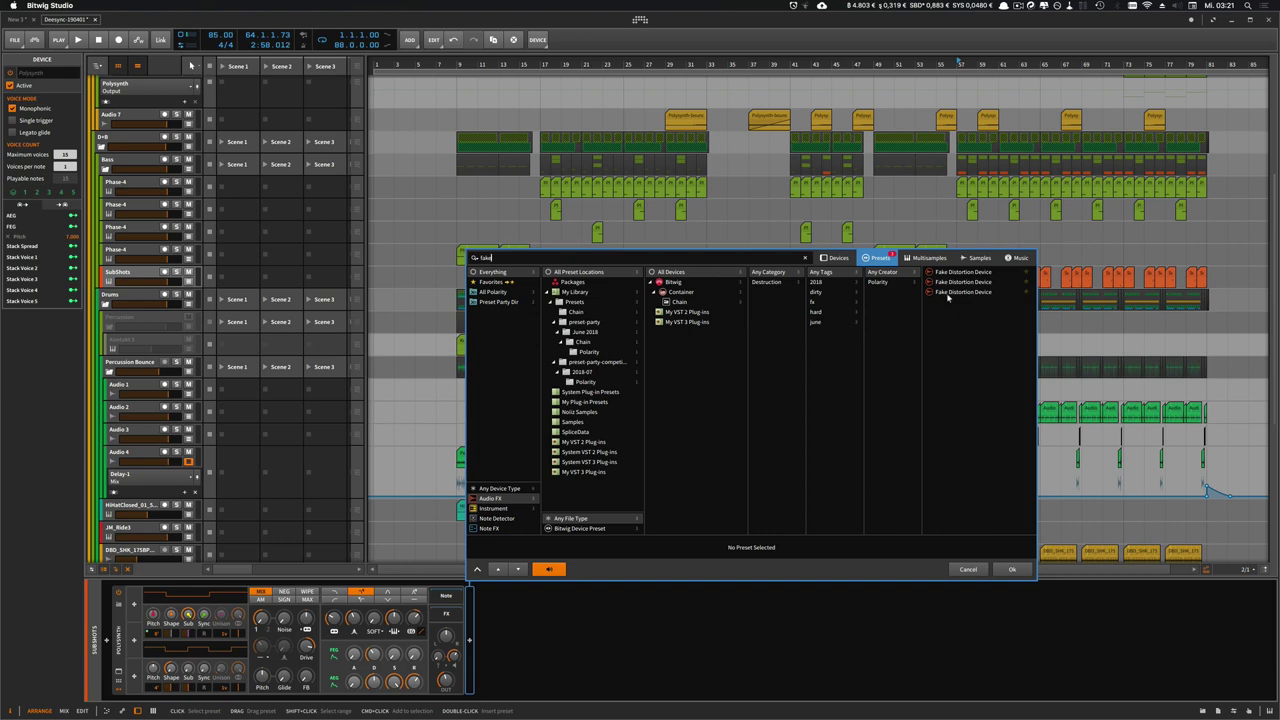
double_click(950, 292)
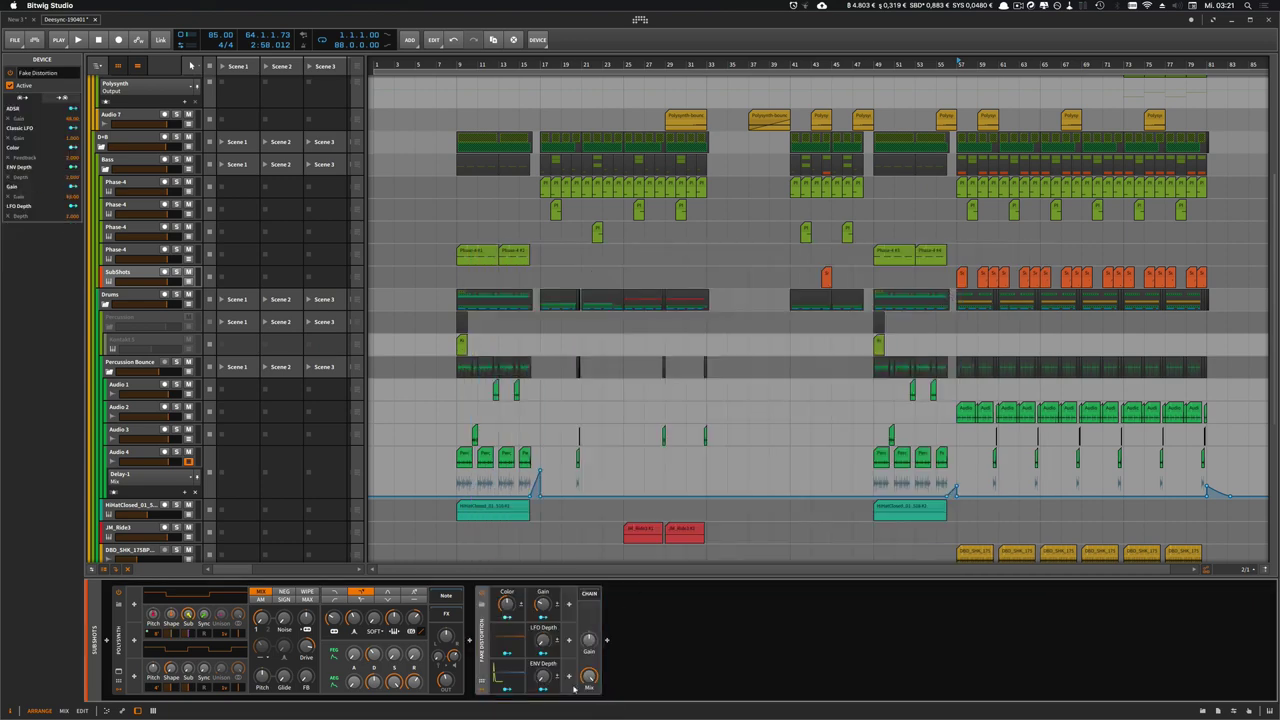
Zoom the arranger to bars 39–69, solo SubShots and start playback.
mouse_move(589, 678)
left_click_drag(589, 678, 589, 690)
mouse_move(981, 67)
left_mouse_down()
mouse_move(982, 78)
mouse_move(985, 66)
left_mouse_up()
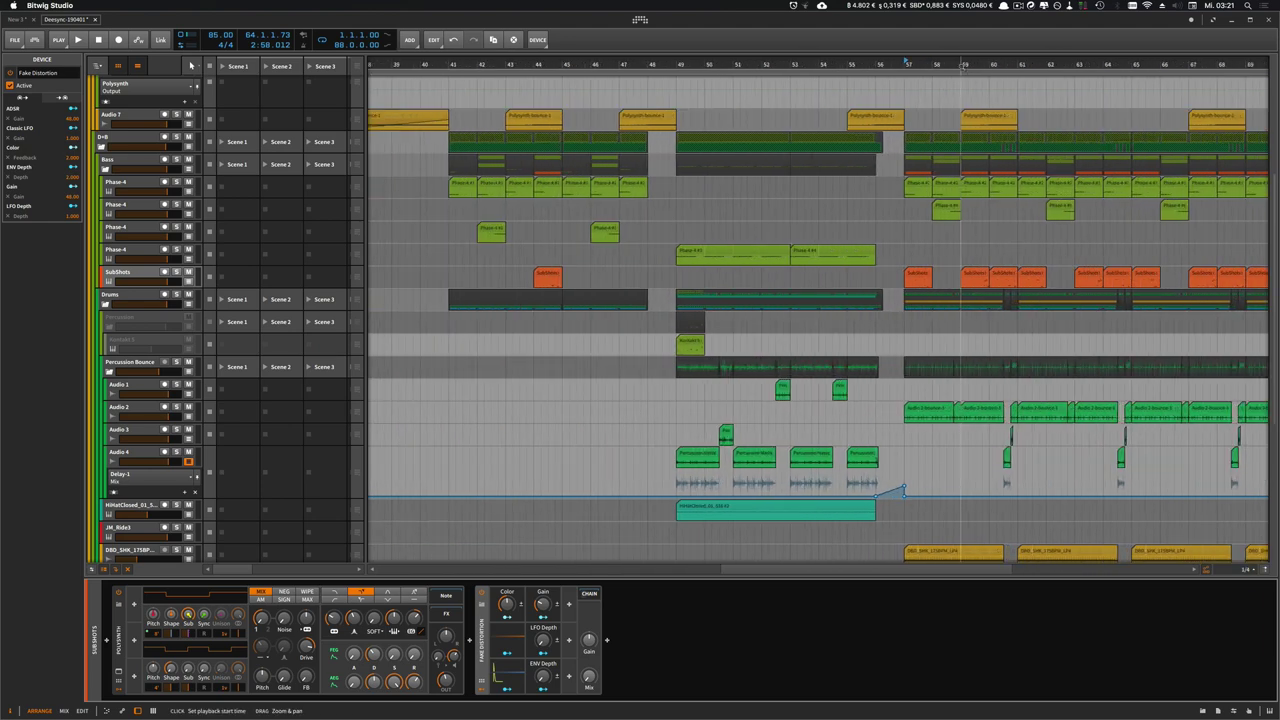
left_click(176, 271)
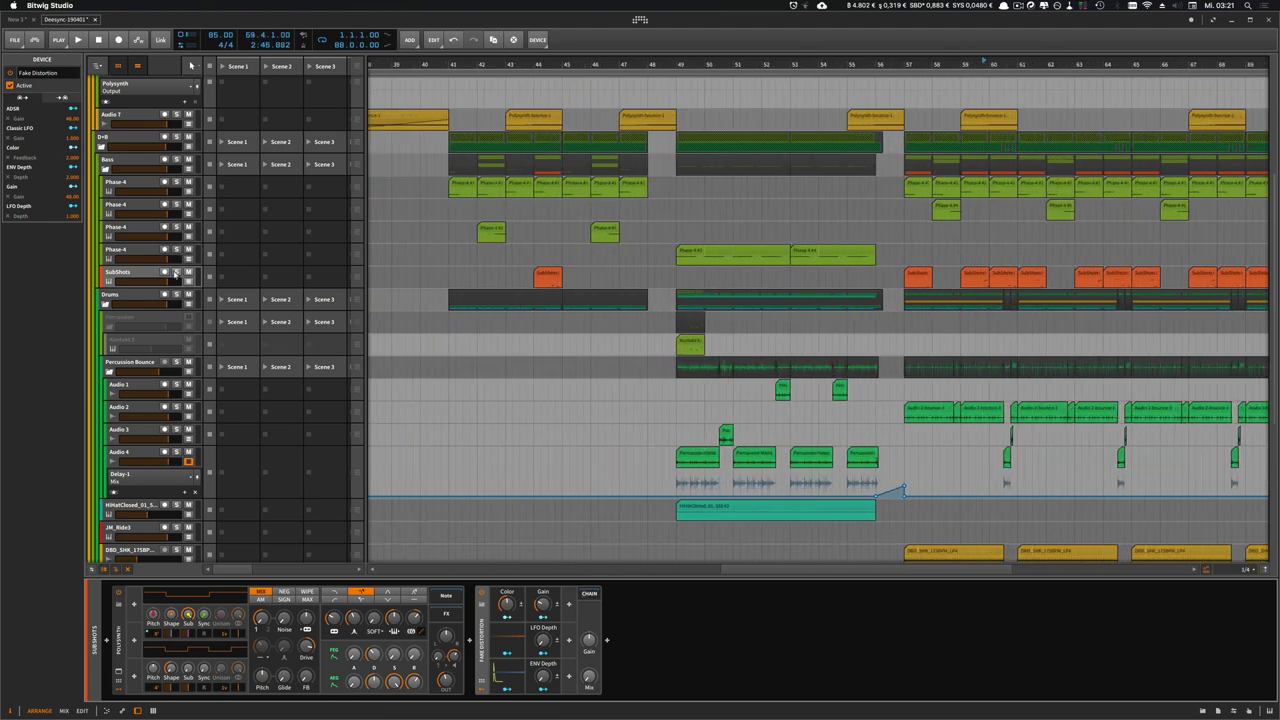
key("space")
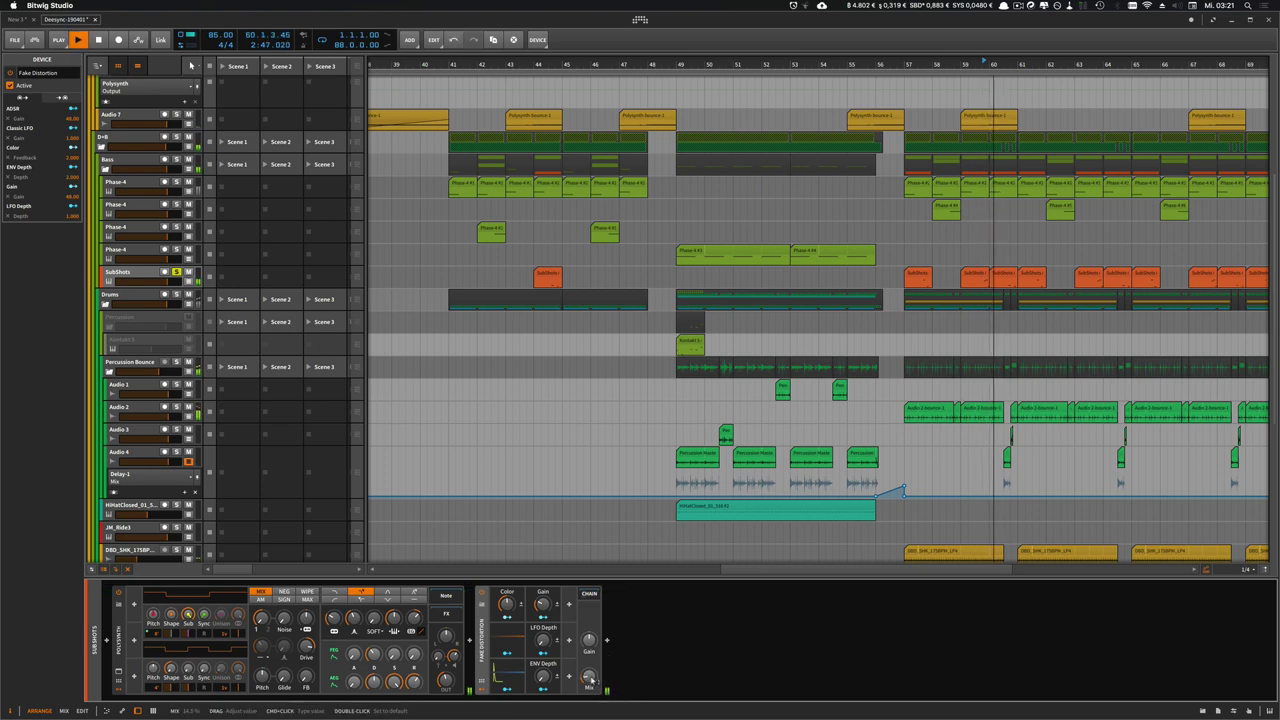
Lower the Fake Distortion mix to a subtle 6.5% while replaying from bar 57.
left_click_drag(590, 680, 590, 704)
key("space")
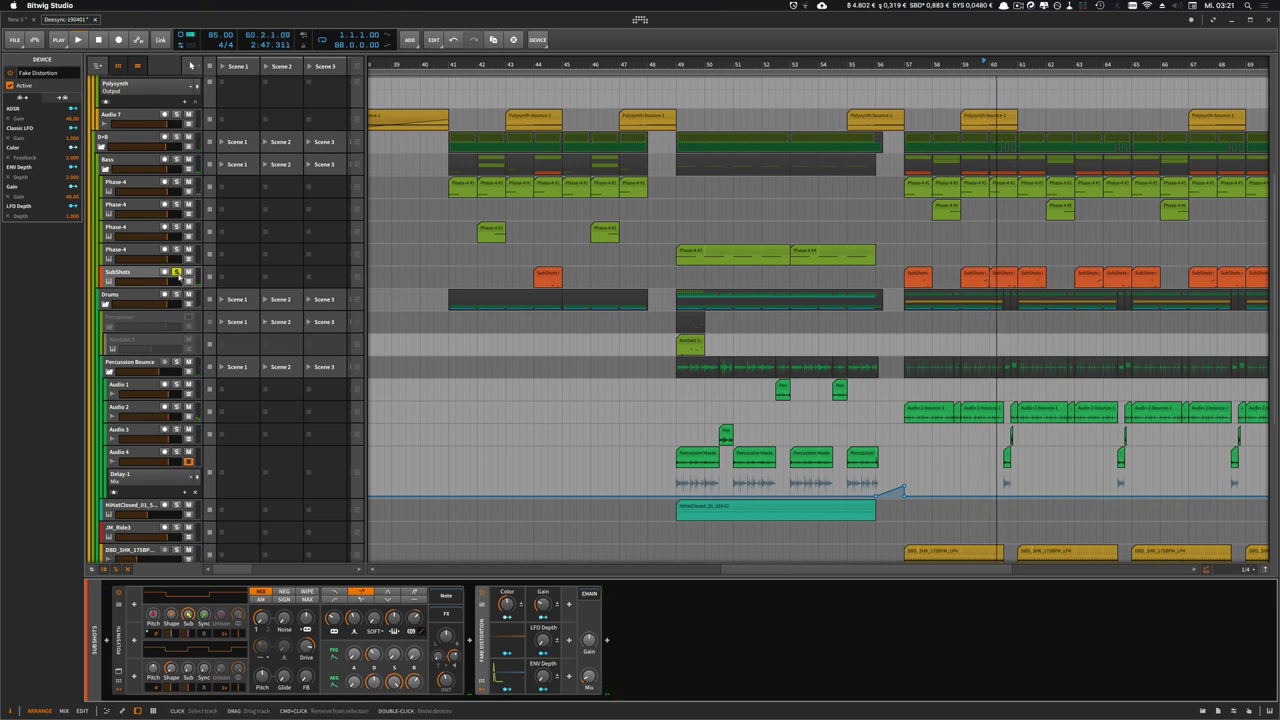
key("space")
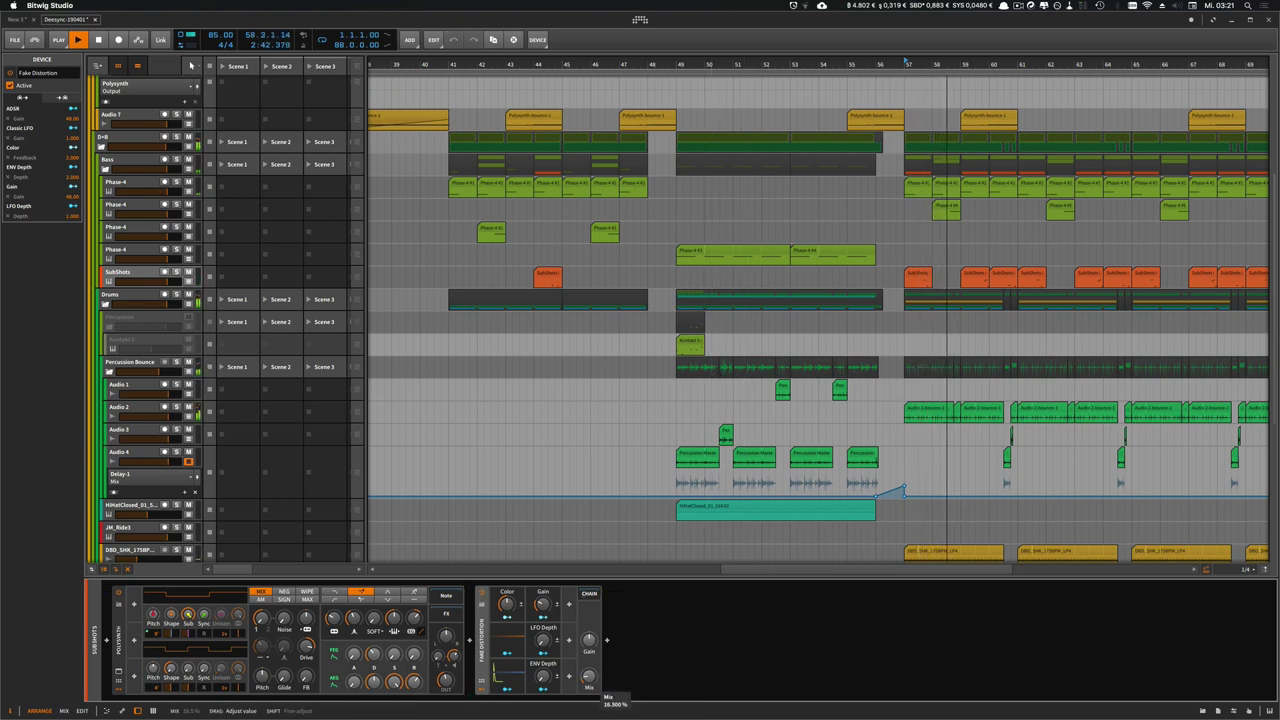
left_click_drag(589, 676, 589, 706)
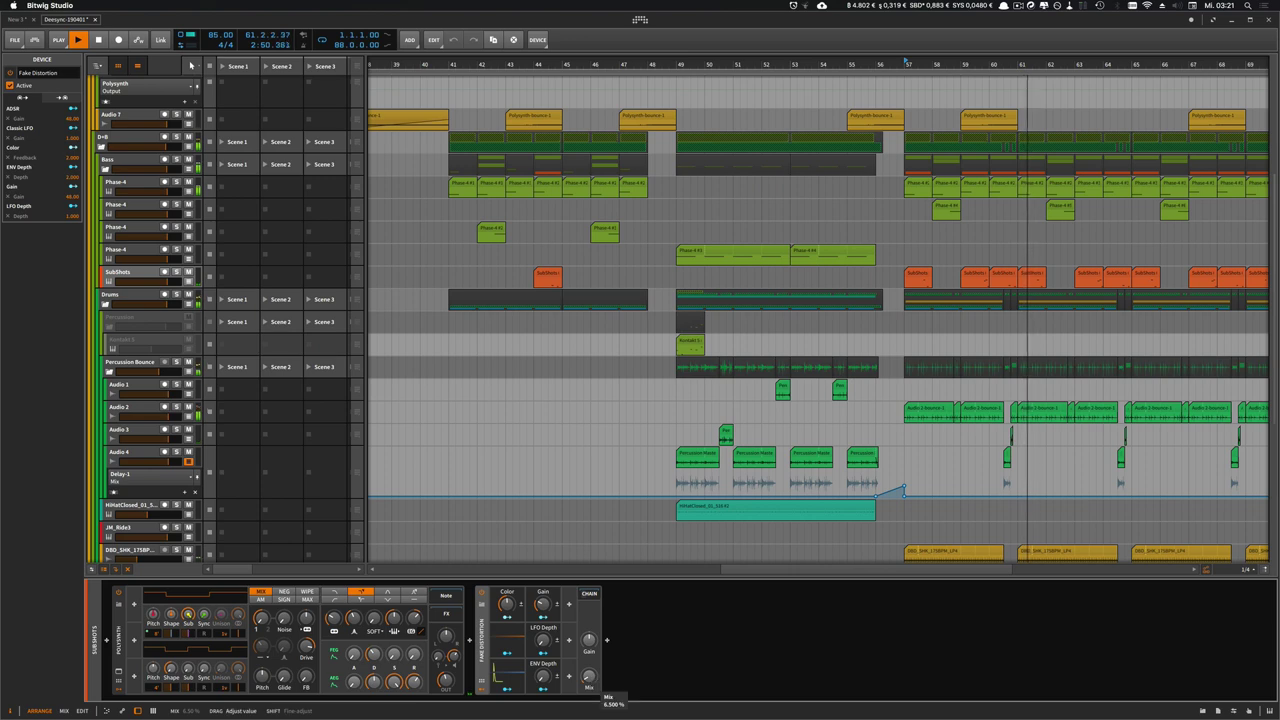